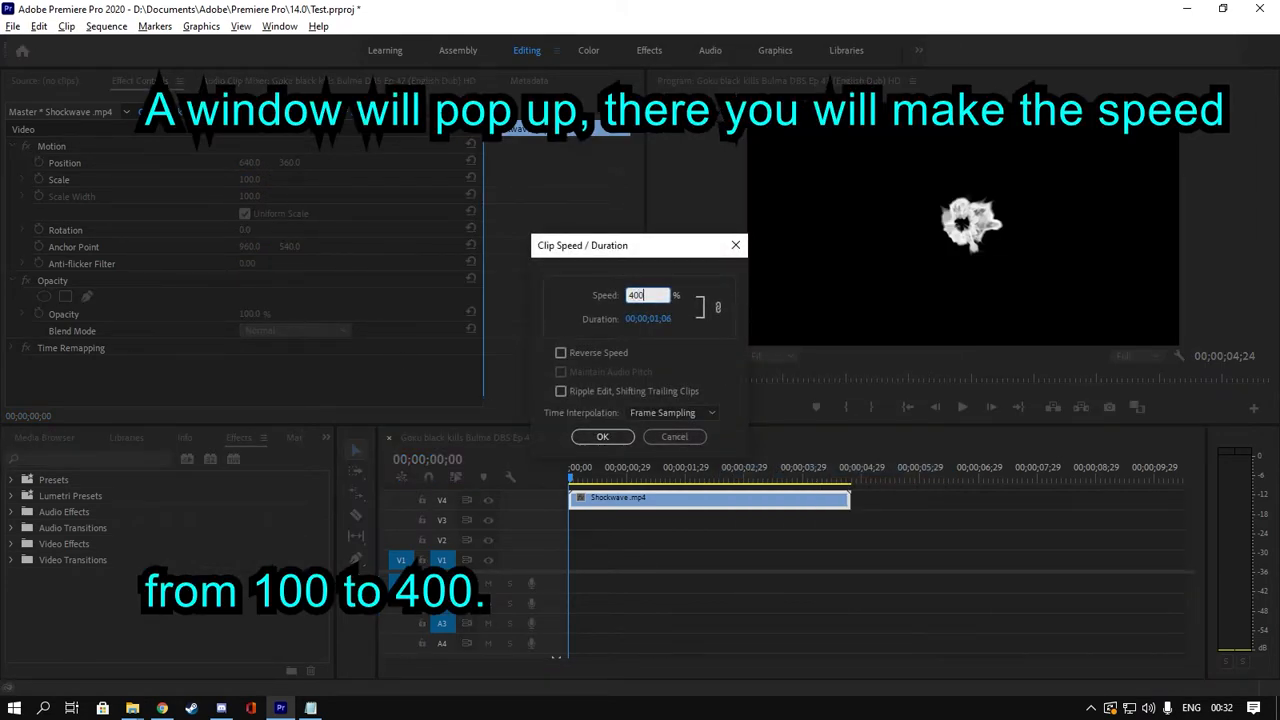
- Set the Shockwave clip's speed to 400% and preview the sped-up clip
{"action": "type", "text": "400"}
{"action": "key", "text": "Return"}
{"action": "key", "text": "space"}
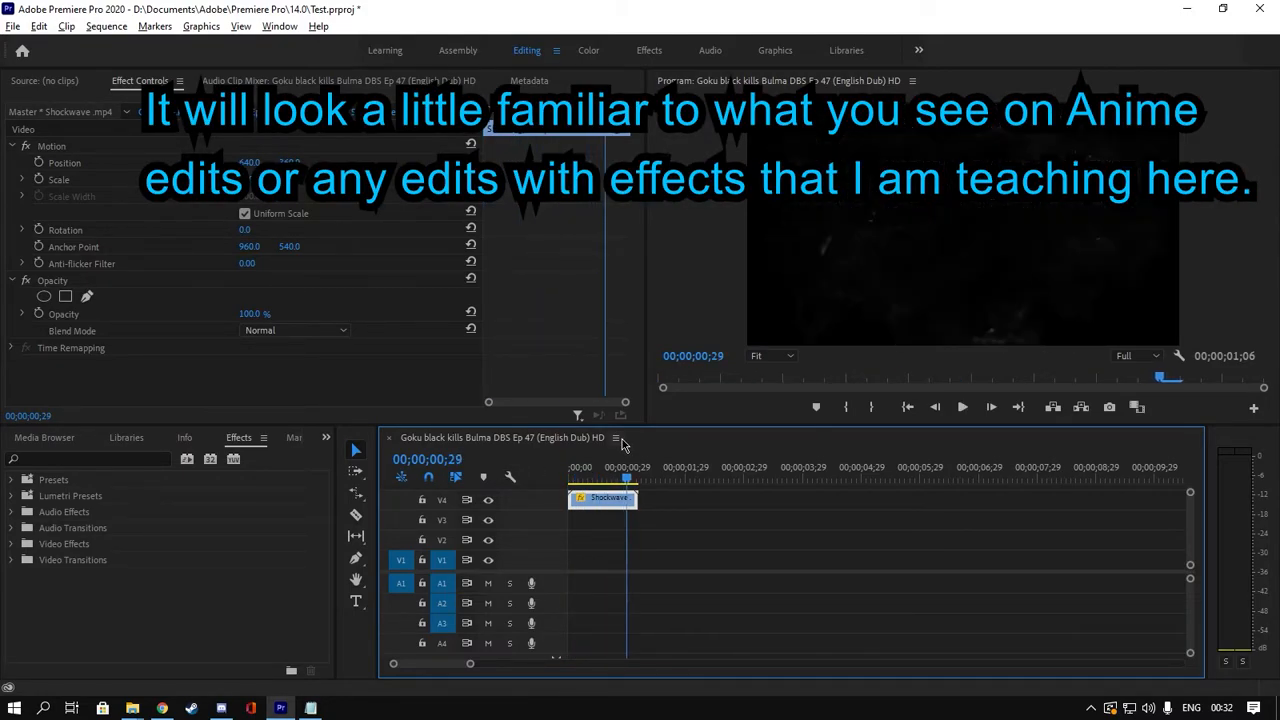
- Add Goku black kills Bulma DBS Ep 47 (English Dub) HD.mp4 from the Video folder to the start of track V3, beneath the Shockwave clip
{"action": "mouse_move", "coordinate": [132, 708]}
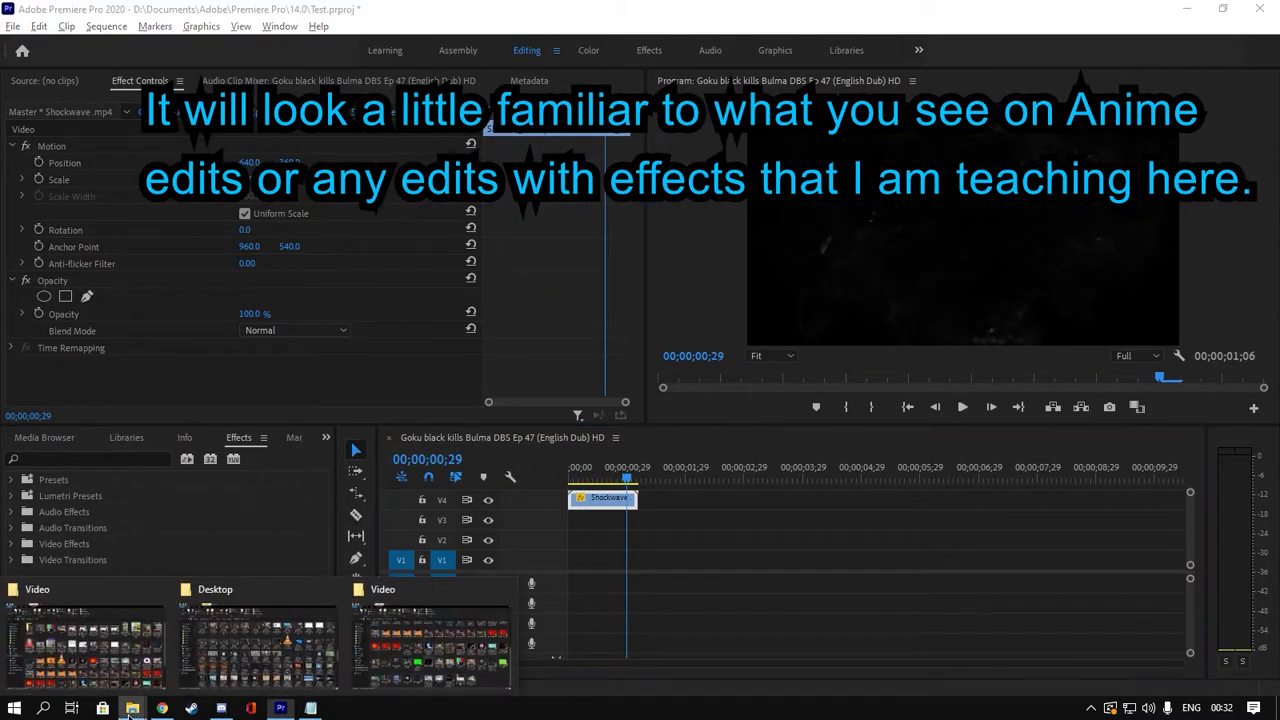
{"action": "left_click", "coordinate": [134, 660]}
{"action": "scroll", "coordinate": [687, 505], "scroll_direction": "down", "scroll_amount": 3}
{"action": "left_click_drag", "start_coordinate": [614, 378], "coordinate": [580, 518]}
{"action": "mouse_move", "coordinate": [627, 480]}
{"action": "left_mouse_down"}
{"action": "mouse_move", "coordinate": [688, 484]}
{"action": "mouse_move", "coordinate": [646, 480]}
{"action": "left_mouse_up"}
- Unlink the main Goku black clip's audio from its video and delete the audio
{"action": "left_click", "coordinate": [722, 522]}
{"action": "right_click", "coordinate": [722, 522]}
{"action": "left_click", "coordinate": [750, 290]}
{"action": "left_click", "coordinate": [698, 625]}
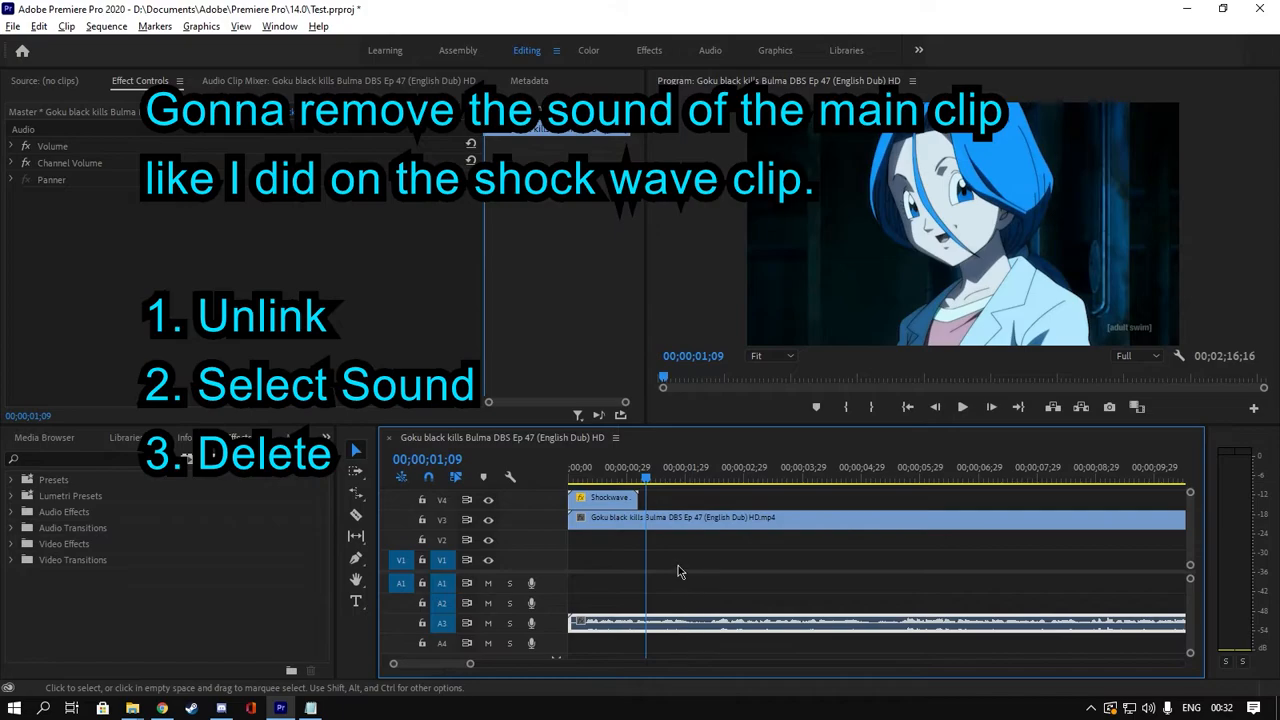
{"action": "key", "text": "Delete"}
- Move the Shockwave clip on V4 to start at 00;00;00;18 and preview it over the main clip
{"action": "key", "text": "Right"}
{"action": "key", "text": "Right"}
{"action": "key", "text": "Right"}
{"action": "key", "text": "Right"}
{"action": "key", "text": "Right"}
{"action": "key", "text": "Right"}
{"action": "key", "text": "Right"}
{"action": "key", "text": "Right"}
{"action": "left_click_drag", "start_coordinate": [598, 502], "coordinate": [629, 505]}
{"action": "left_click_drag", "start_coordinate": [626, 479], "coordinate": [578, 482]}
{"action": "key", "text": "space"}
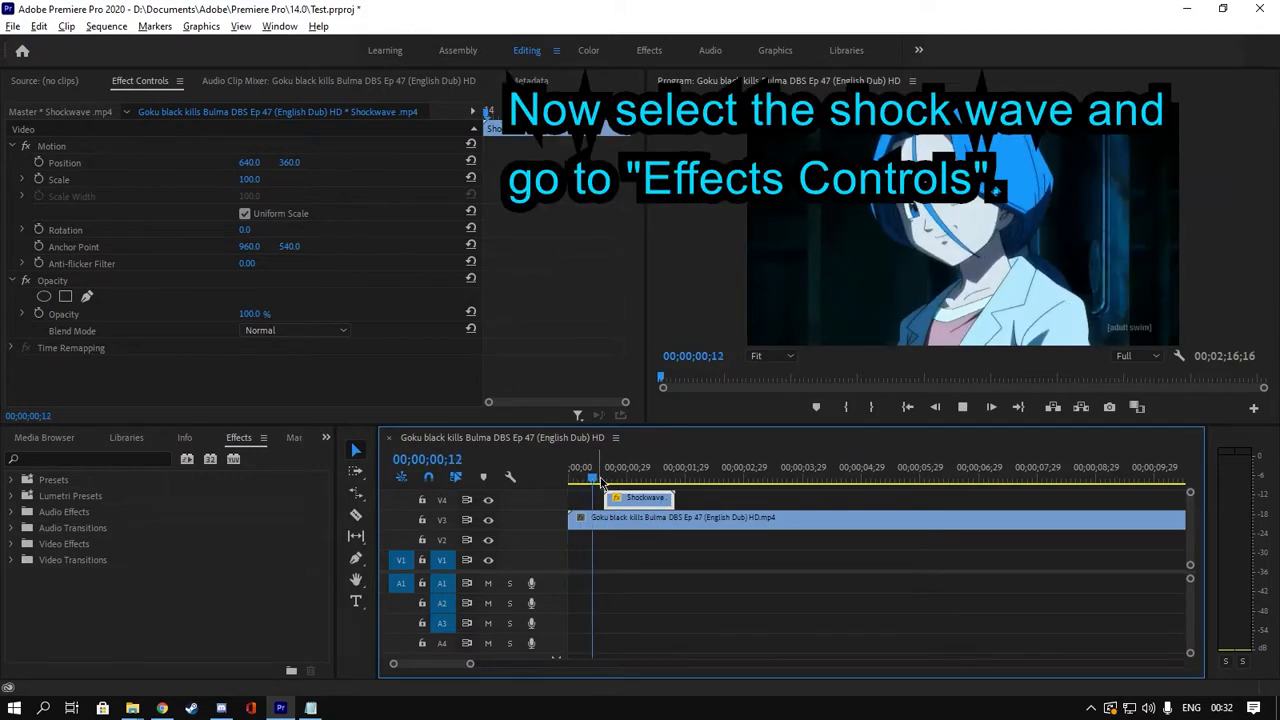
{"action": "key", "text": "space"}
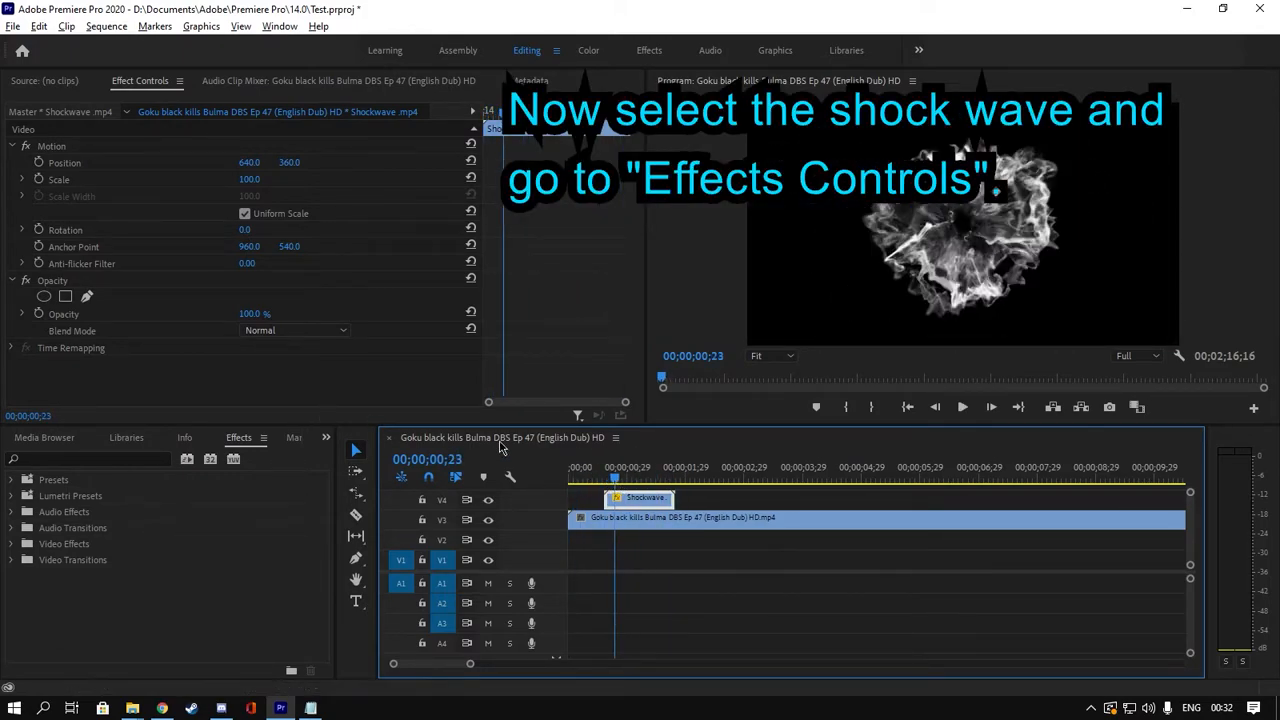
- Set the Shockwave clip's opacity blend mode to Screen
{"action": "left_click", "coordinate": [60, 83]}
{"action": "left_click", "coordinate": [140, 84]}
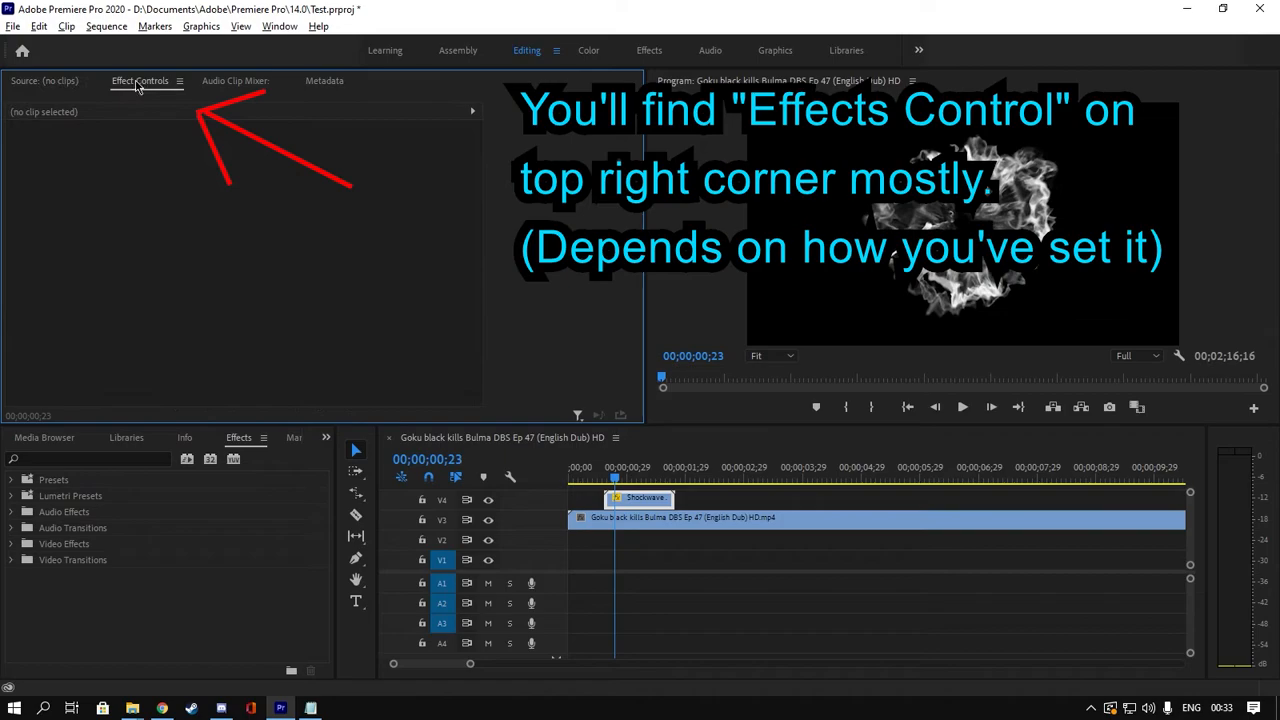
{"action": "left_click", "coordinate": [648, 509]}
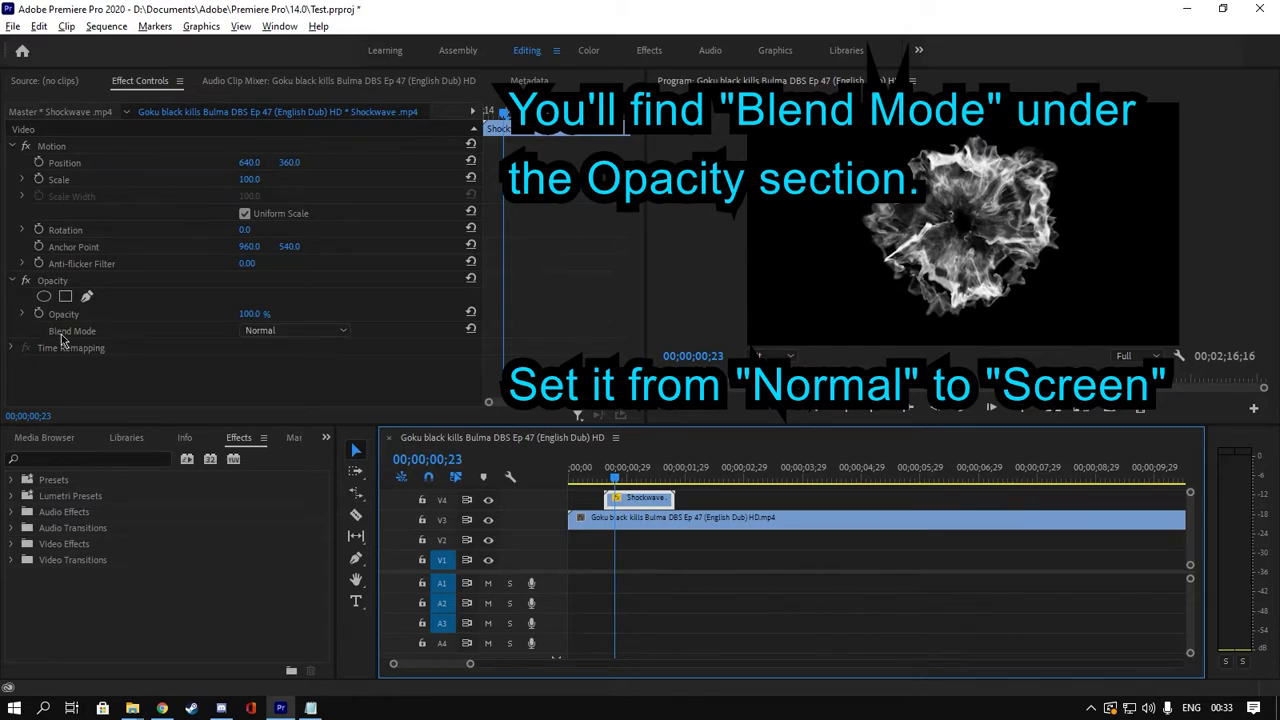
{"action": "left_click", "coordinate": [316, 336]}
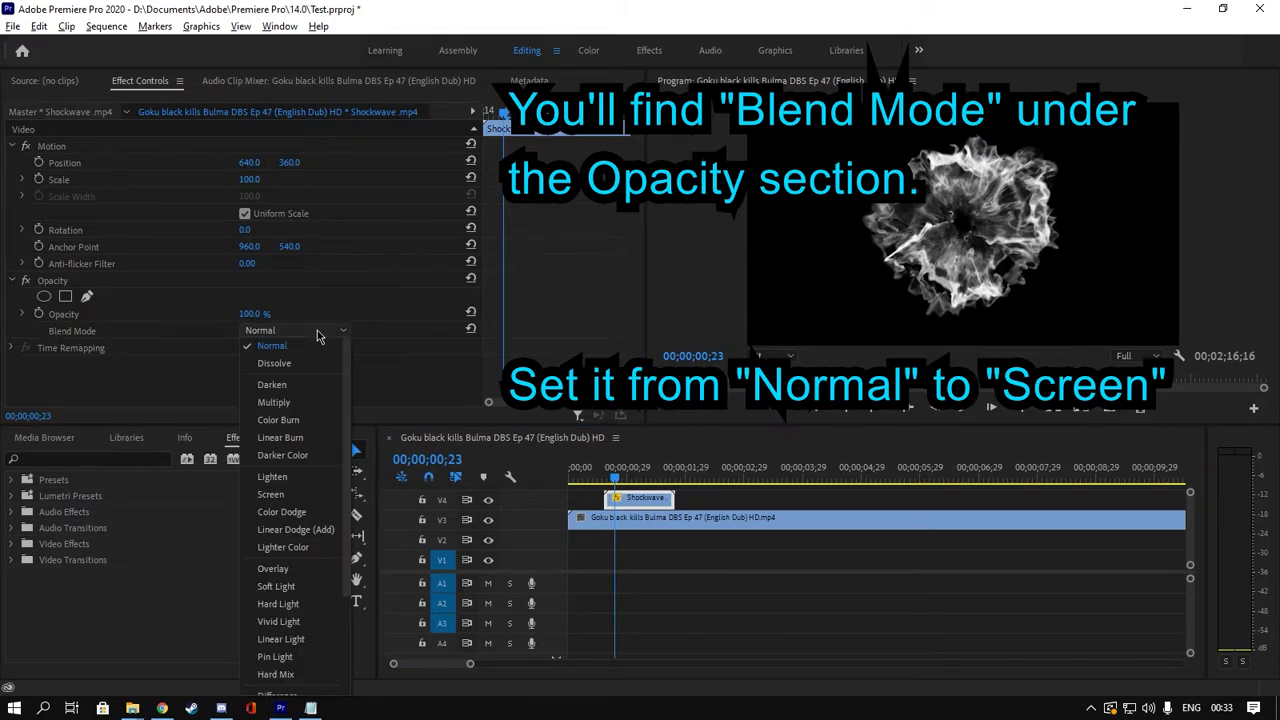
{"action": "left_click", "coordinate": [316, 496]}
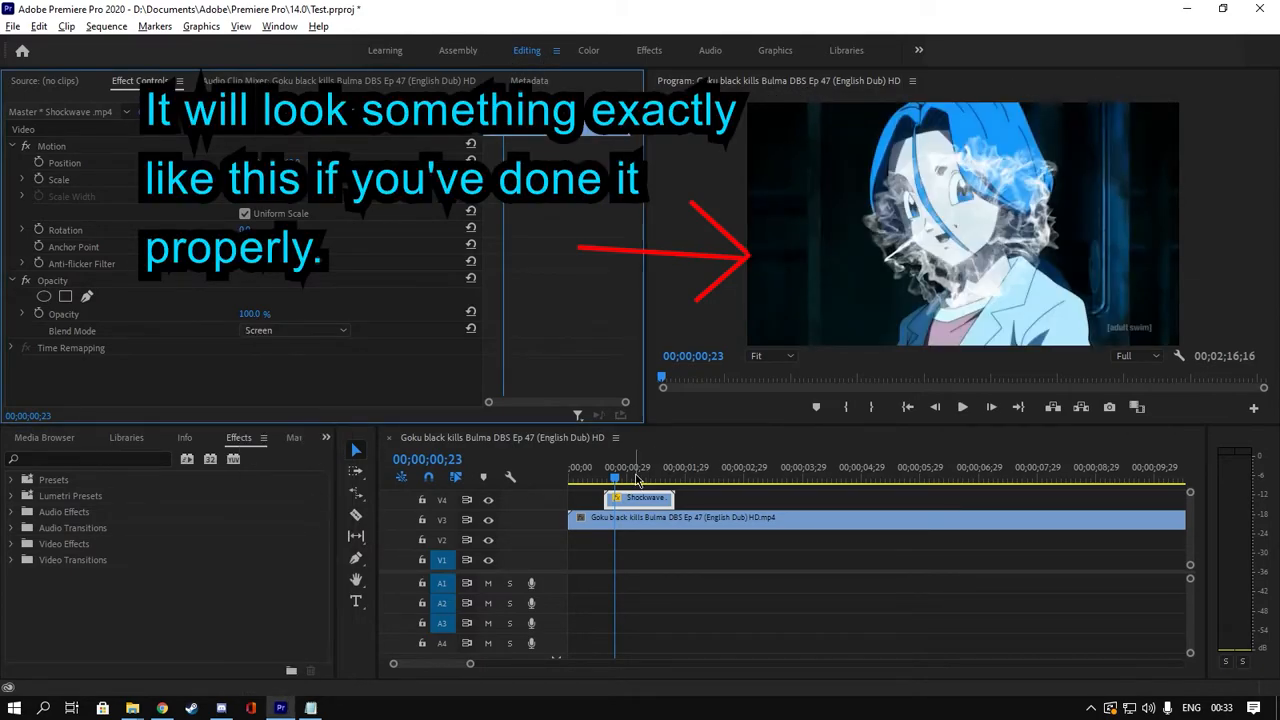
- Split the main clip on V3 at 00;00;00;18, where the shockwave begins
{"action": "left_click_drag", "start_coordinate": [616, 480], "coordinate": [594, 480]}
{"action": "key", "text": "space"}
{"action": "key", "text": "space"}
{"action": "left_click", "coordinate": [613, 520]}
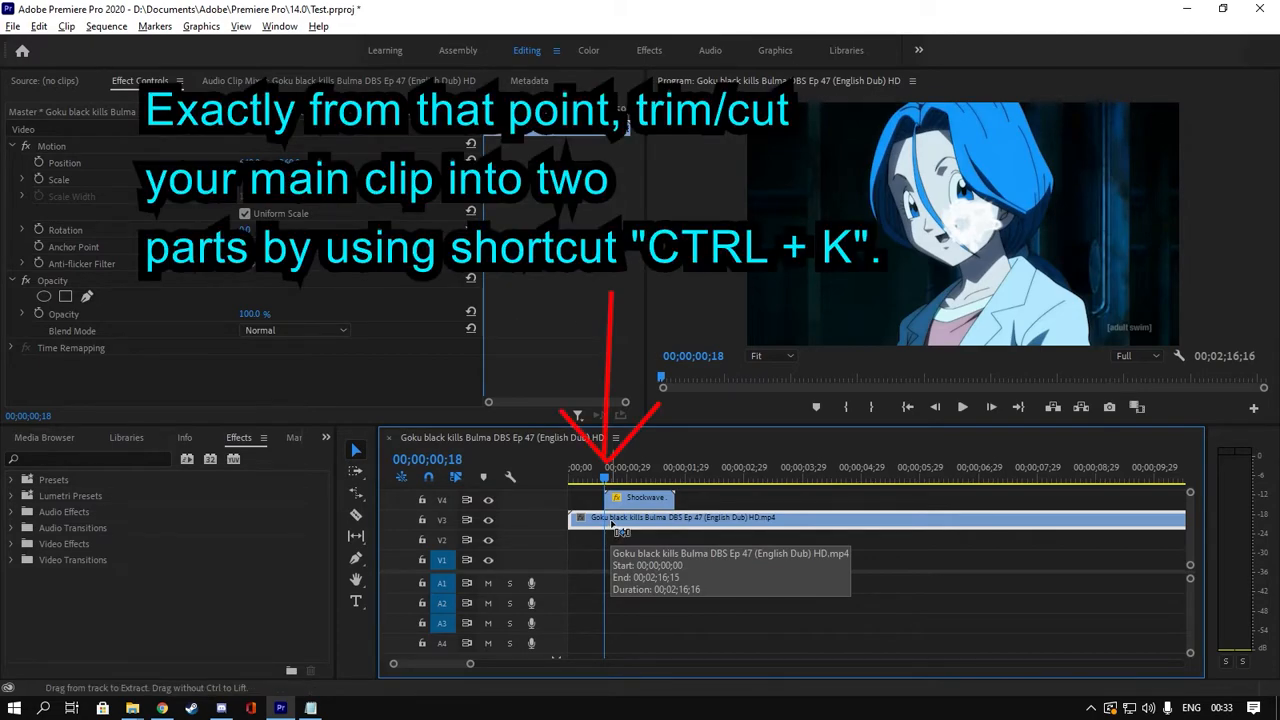
{"action": "key", "text": "ctrl+k"}
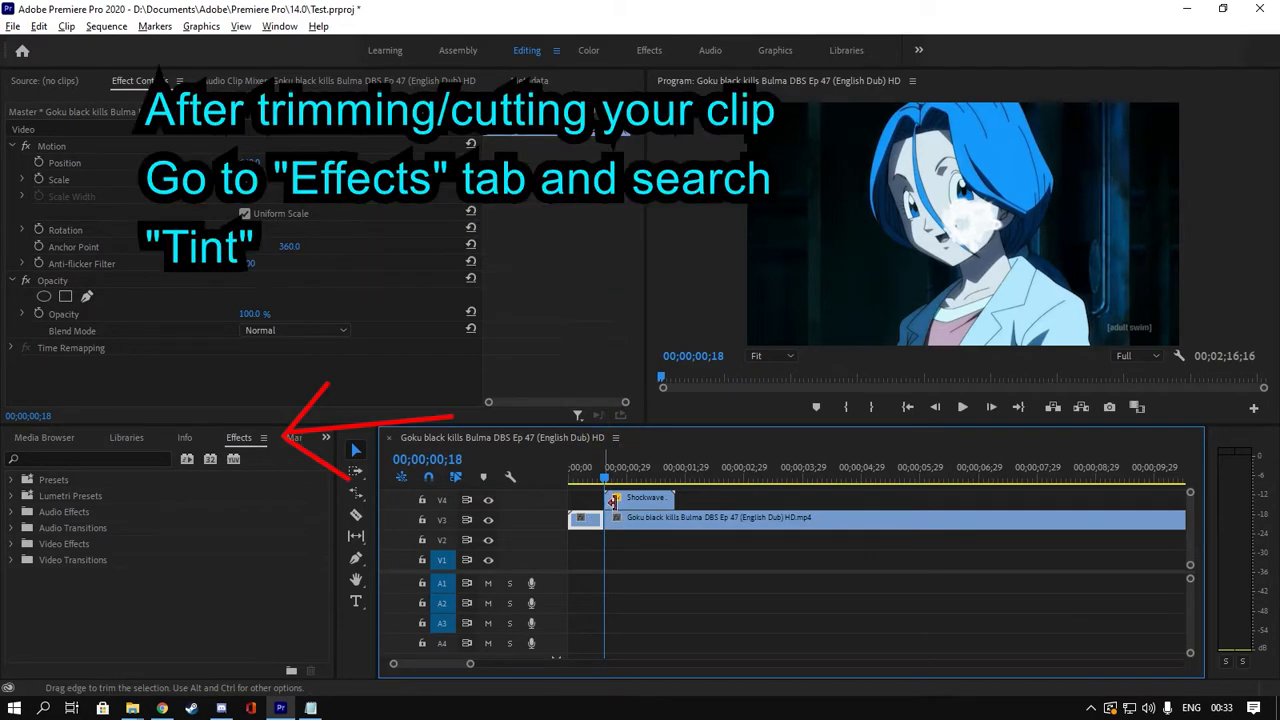
- Find the Tint effect and apply it to the Shockwave clip
{"action": "left_click_drag", "start_coordinate": [606, 482], "coordinate": [600, 482]}
{"action": "left_click", "coordinate": [148, 462]}
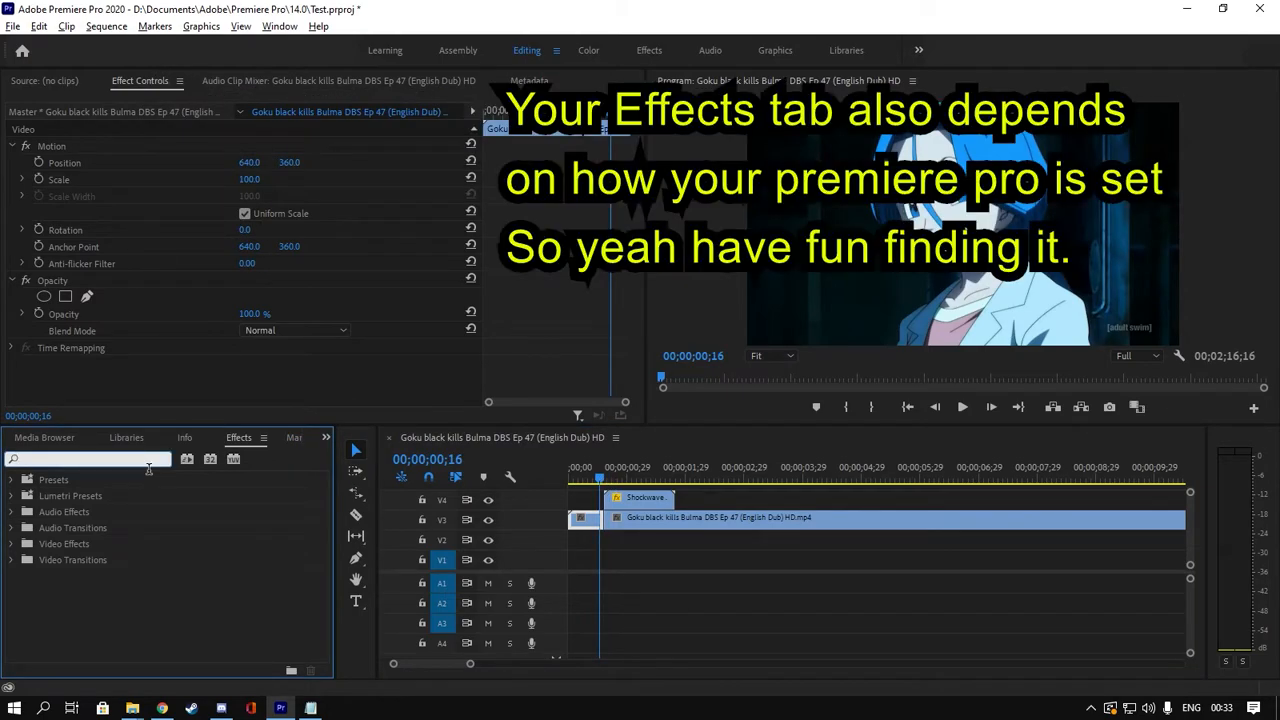
{"action": "type", "text": "tint"}
{"action": "left_click_drag", "start_coordinate": [66, 576], "coordinate": [635, 498]}
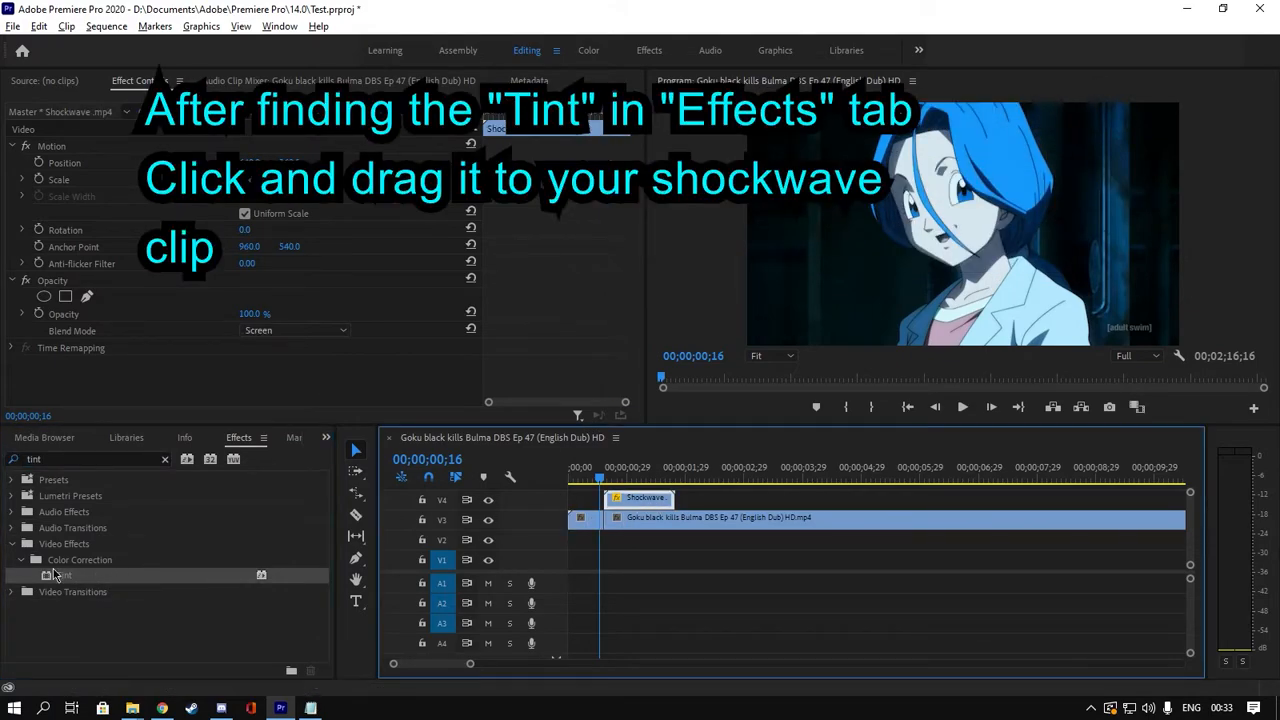
{"action": "left_click_drag", "start_coordinate": [97, 576], "coordinate": [643, 500]}
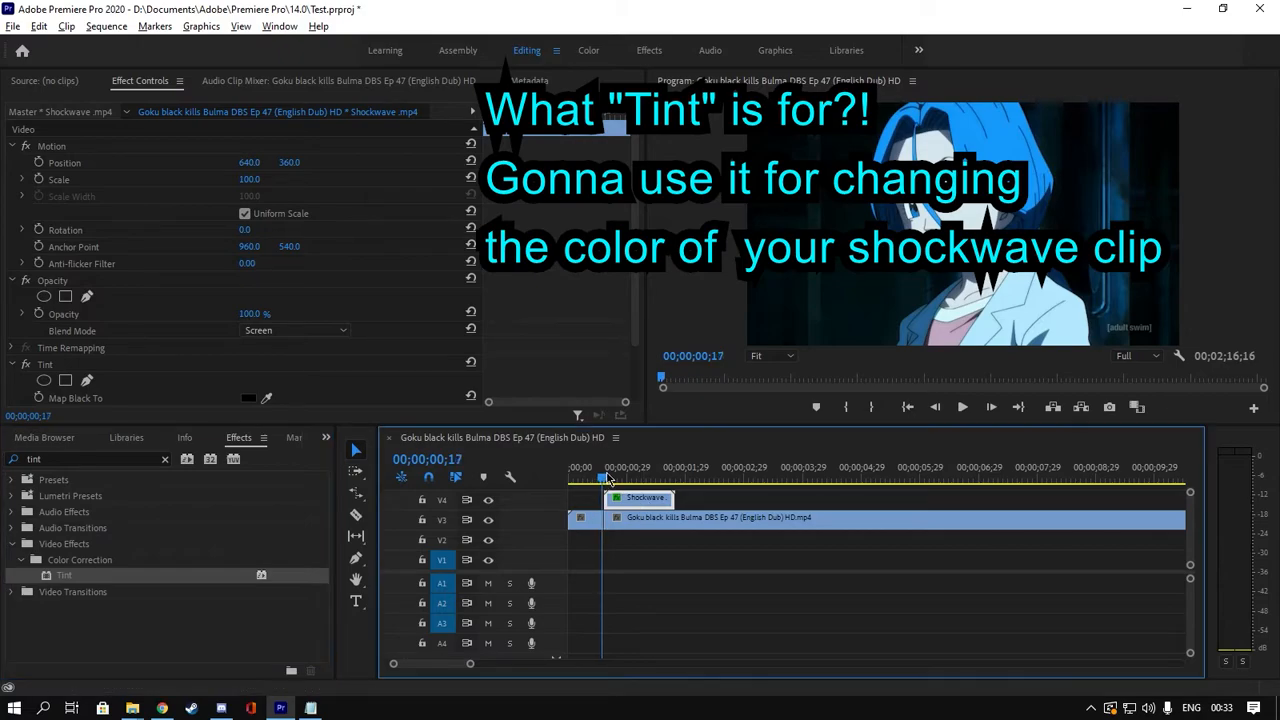
- Change the Shockwave clip's Tint Map White To colour to a bright cyan-blue
{"action": "left_click", "coordinate": [618, 477]}
{"action": "scroll", "coordinate": [170, 353], "scroll_direction": "down", "scroll_amount": 3}
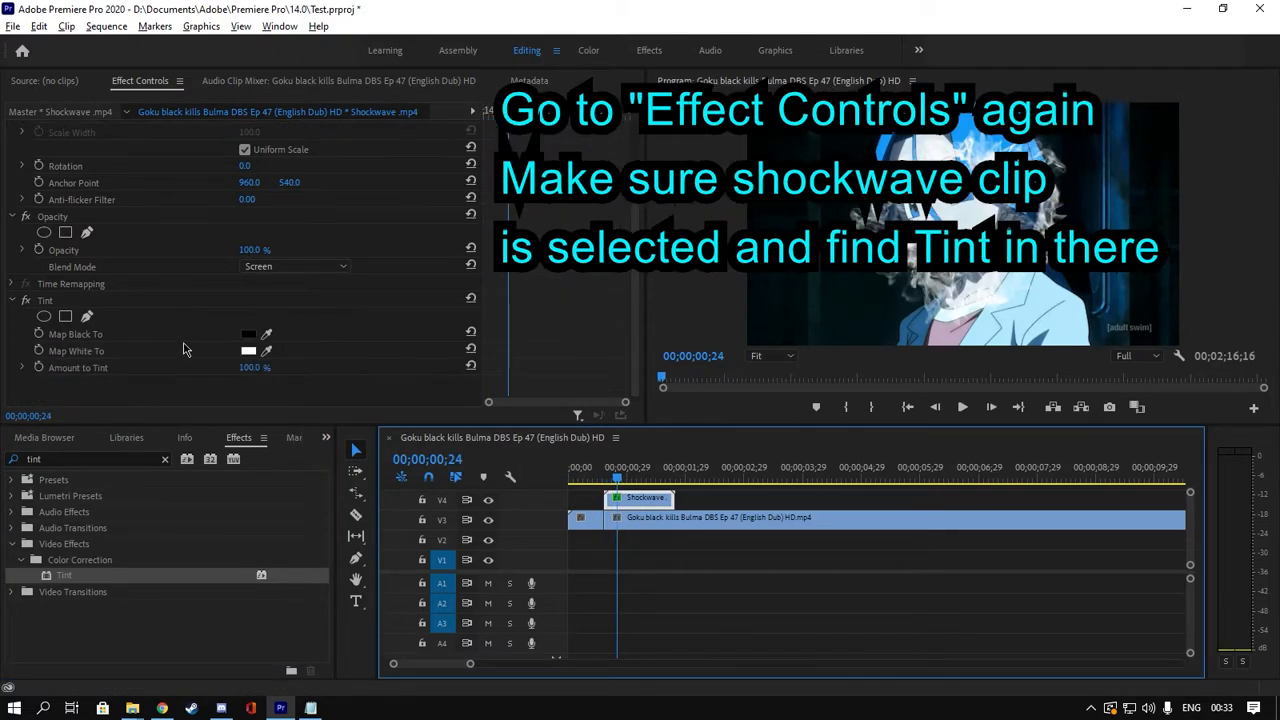
{"action": "left_click", "coordinate": [246, 355]}
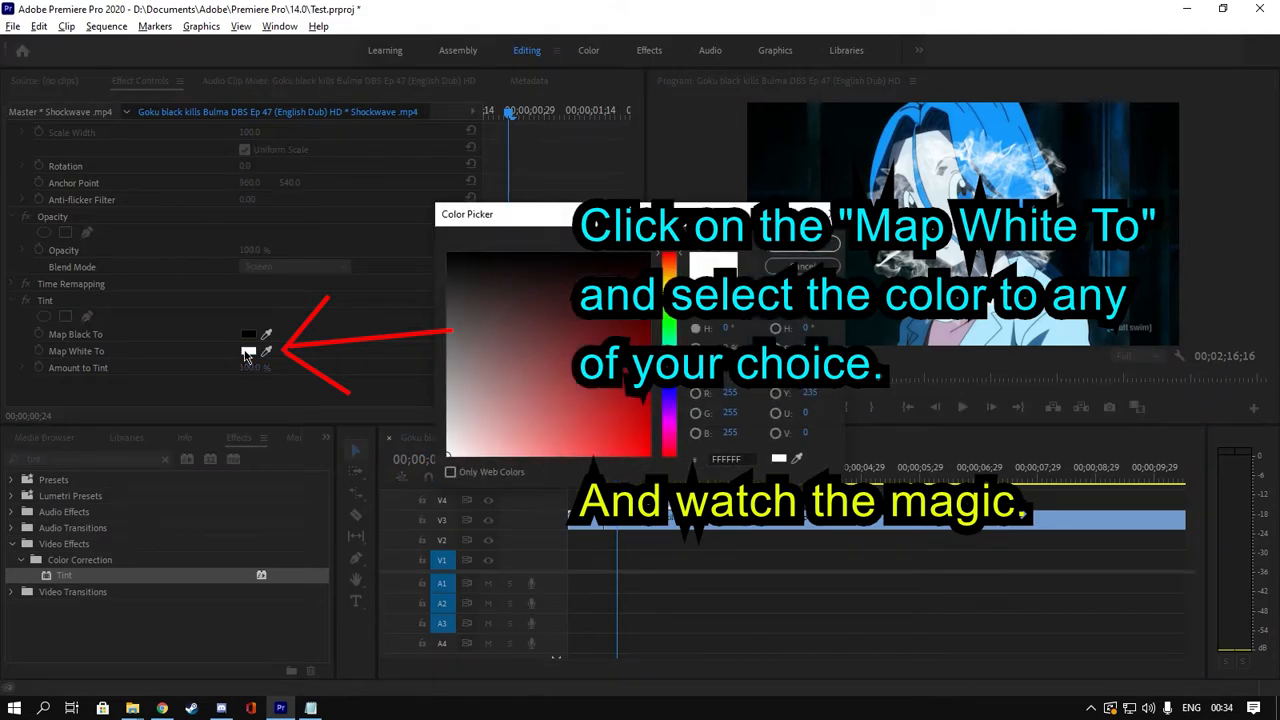
{"action": "left_click_drag", "start_coordinate": [670, 380], "coordinate": [670, 362]}
{"action": "left_click_drag", "start_coordinate": [639, 443], "coordinate": [642, 449]}
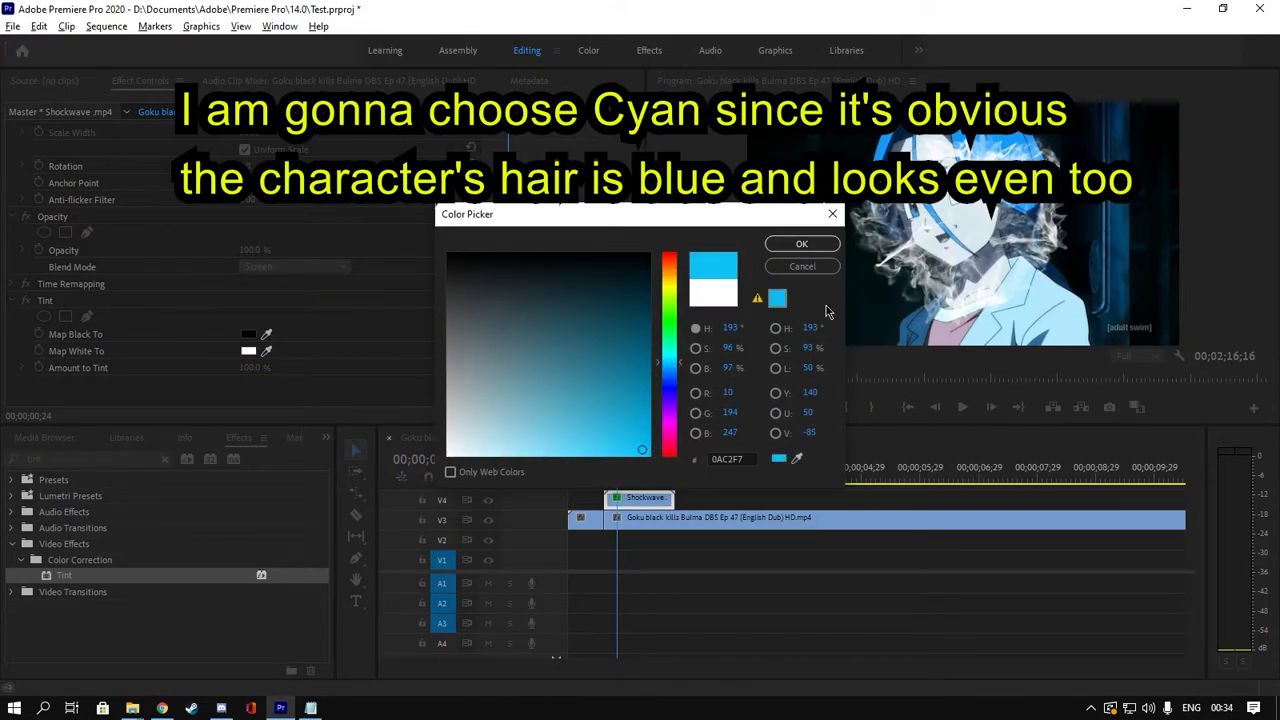
{"action": "left_click", "coordinate": [675, 363]}
{"action": "left_click", "coordinate": [801, 243]}
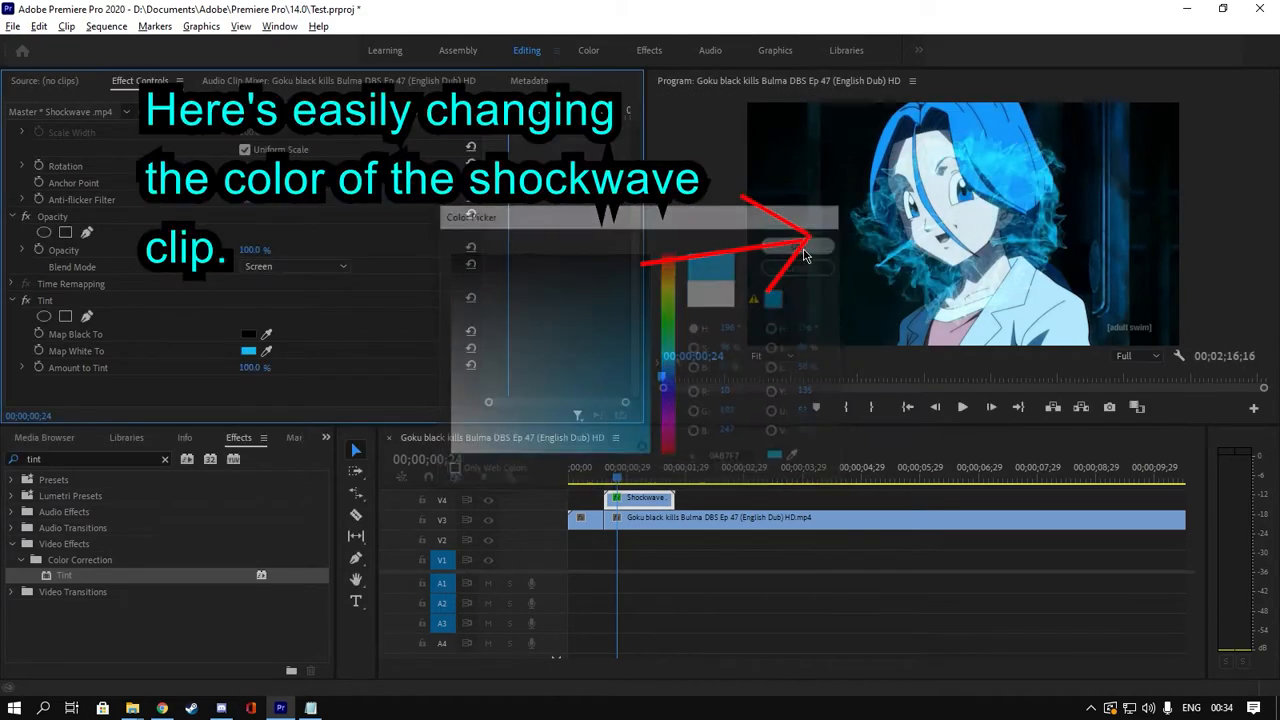
- Preview the tinted shockwave and set the Shockwave clip's Scale to 150
{"action": "mouse_move", "coordinate": [617, 471]}
{"action": "left_mouse_down"}
{"action": "mouse_move", "coordinate": [638, 475]}
{"action": "mouse_move", "coordinate": [603, 475]}
{"action": "mouse_move", "coordinate": [669, 477]}
{"action": "mouse_move", "coordinate": [627, 477]}
{"action": "left_mouse_up"}
{"action": "key", "text": "space"}
{"action": "left_click", "coordinate": [633, 477]}
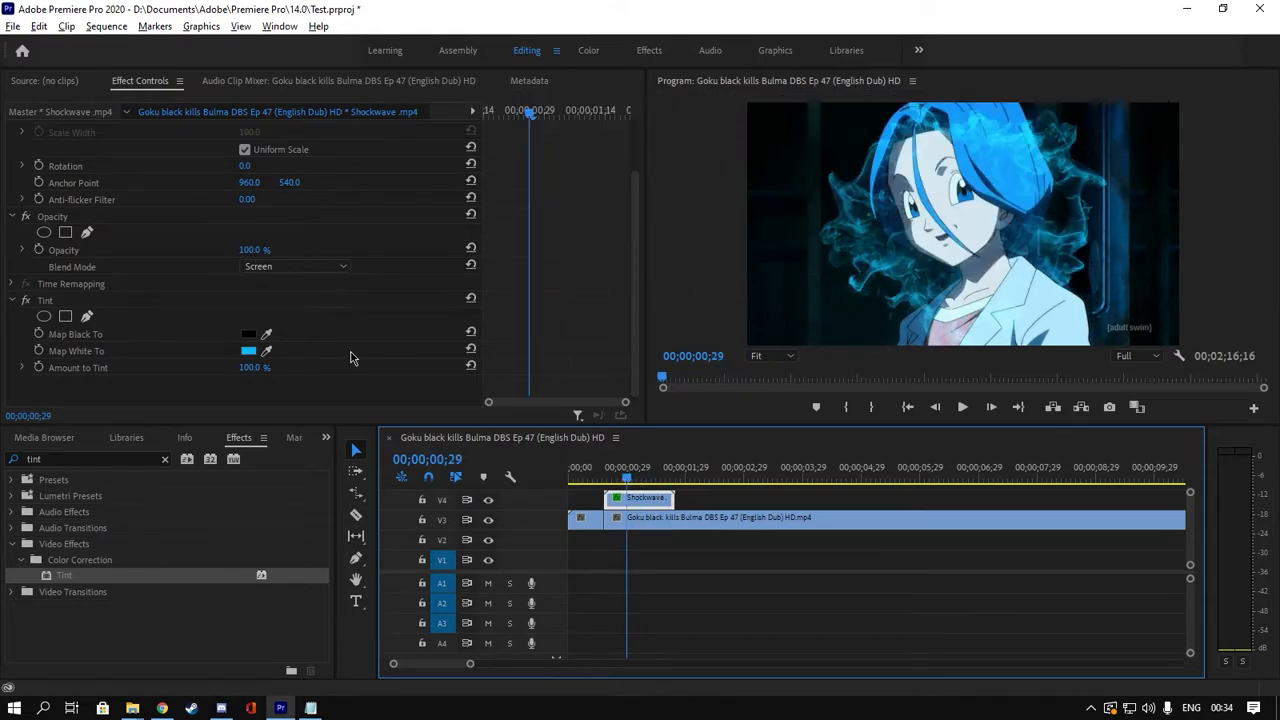
{"action": "scroll", "coordinate": [352, 358], "scroll_direction": "up", "scroll_amount": 3}
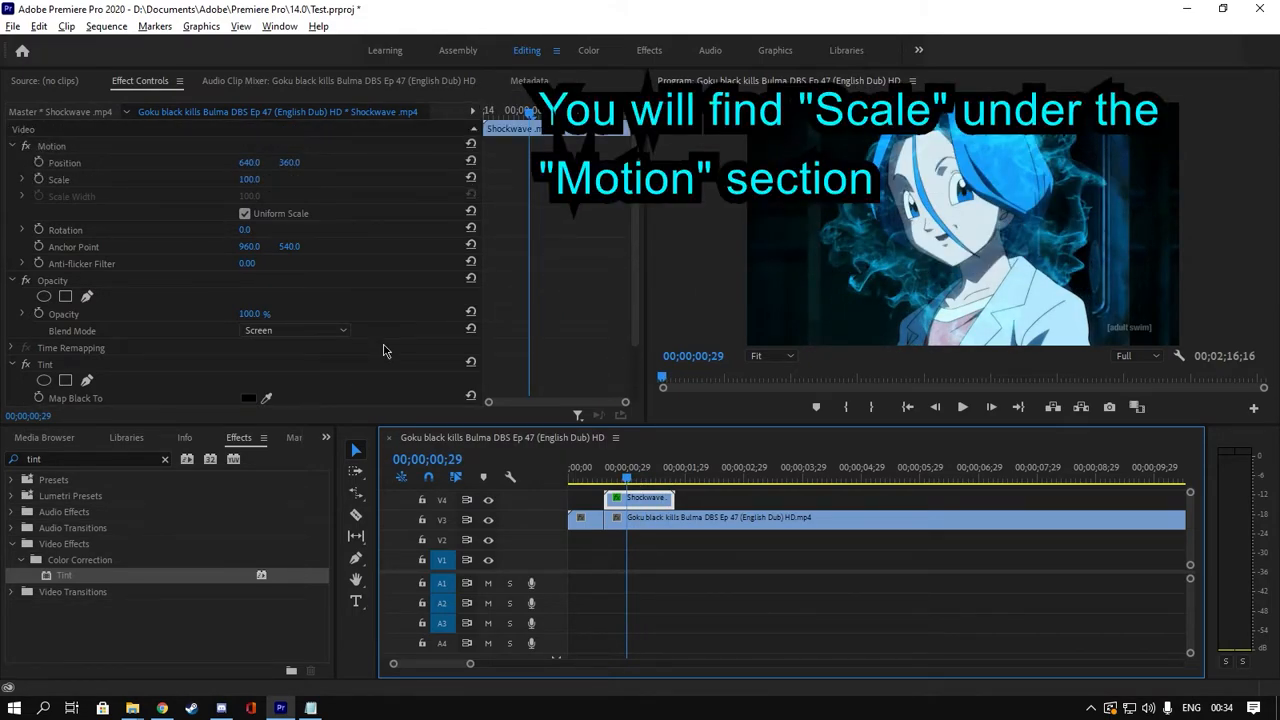
{"action": "left_click", "coordinate": [249, 179]}
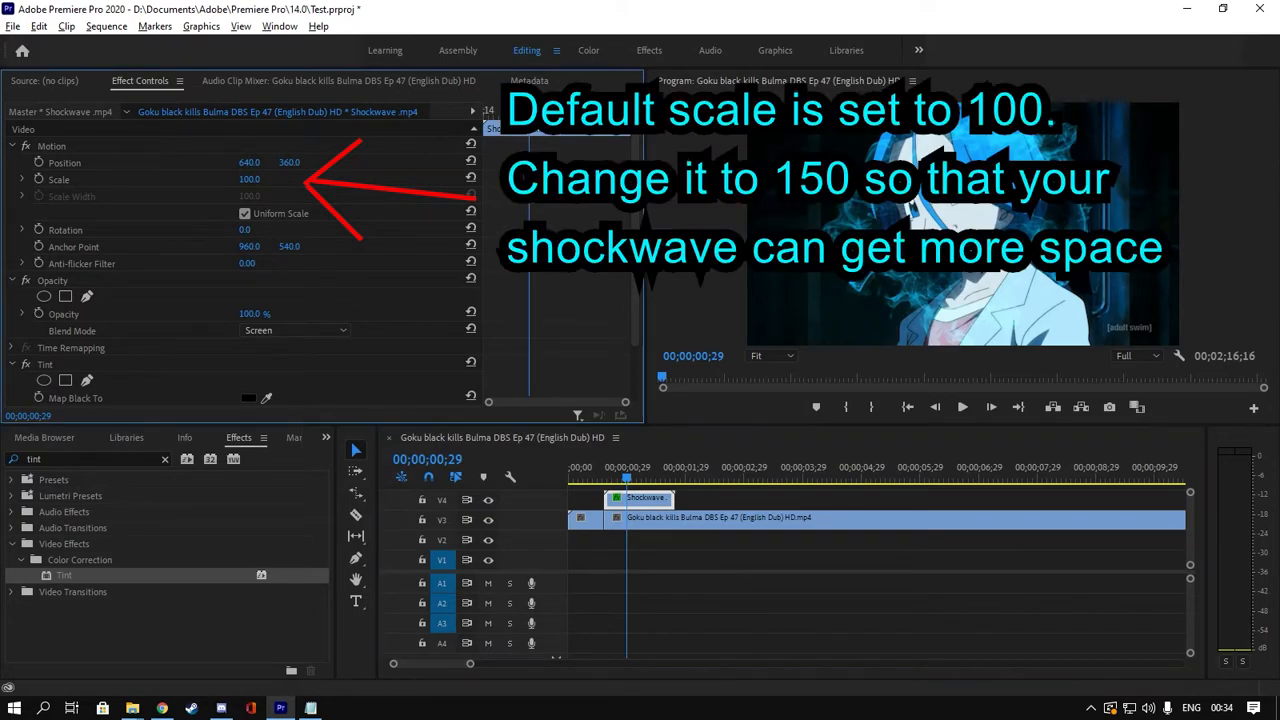
{"action": "type", "text": "150"}
{"action": "key", "text": "Return"}
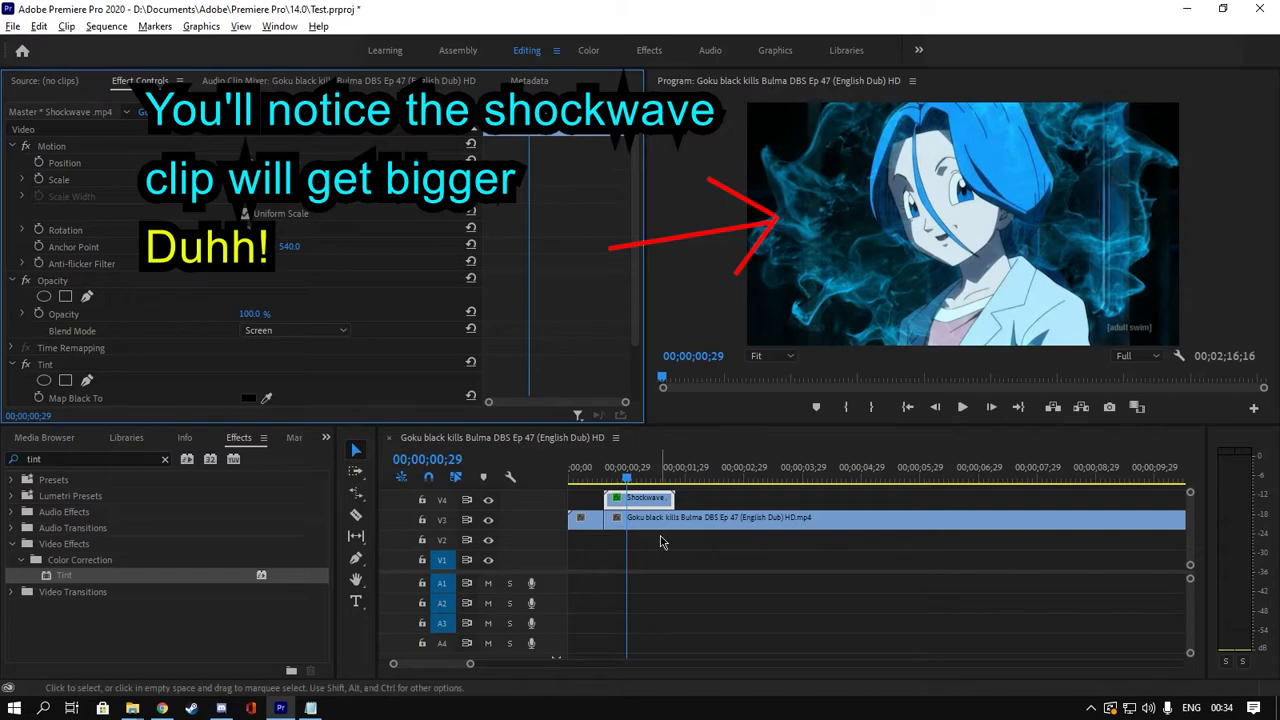
- Find the Black & White effect and apply it to both parts of the split main clip on V3
{"action": "mouse_move", "coordinate": [628, 478]}
{"action": "left_mouse_down"}
{"action": "mouse_move", "coordinate": [671, 487]}
{"action": "mouse_move", "coordinate": [608, 488]}
{"action": "left_mouse_up"}
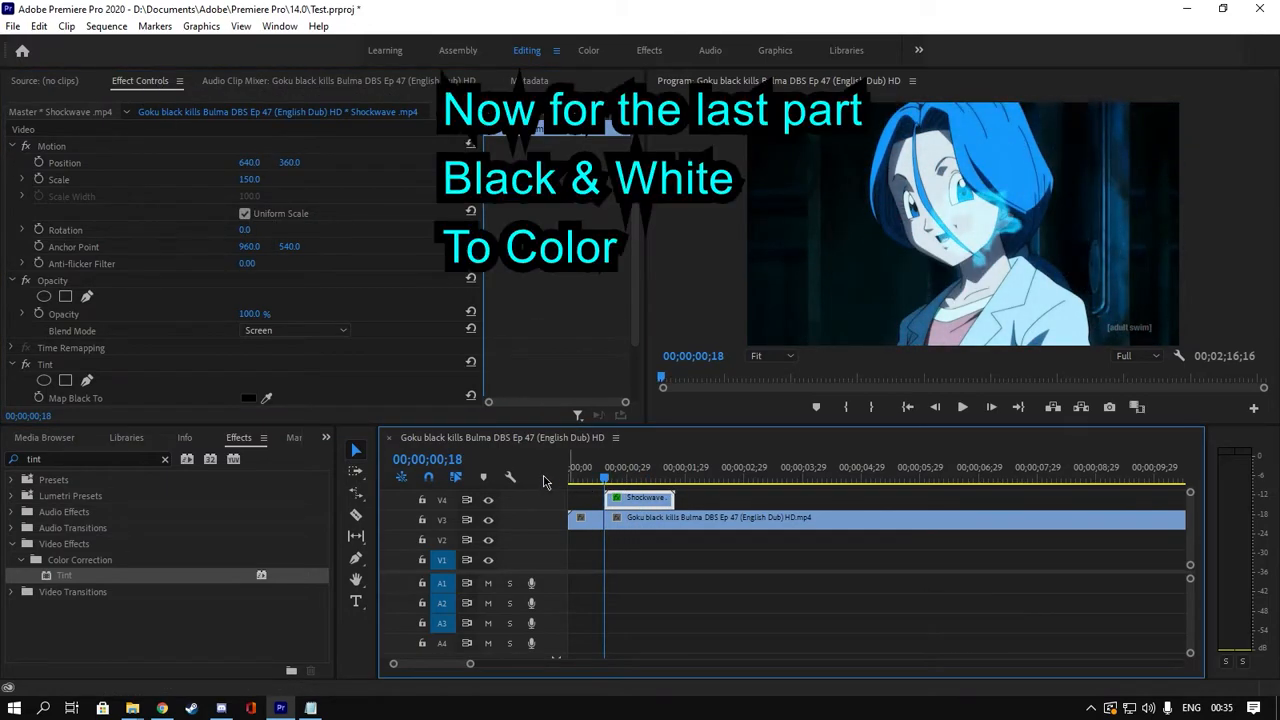
{"action": "scroll", "coordinate": [168, 380], "scroll_direction": "down", "scroll_amount": 3}
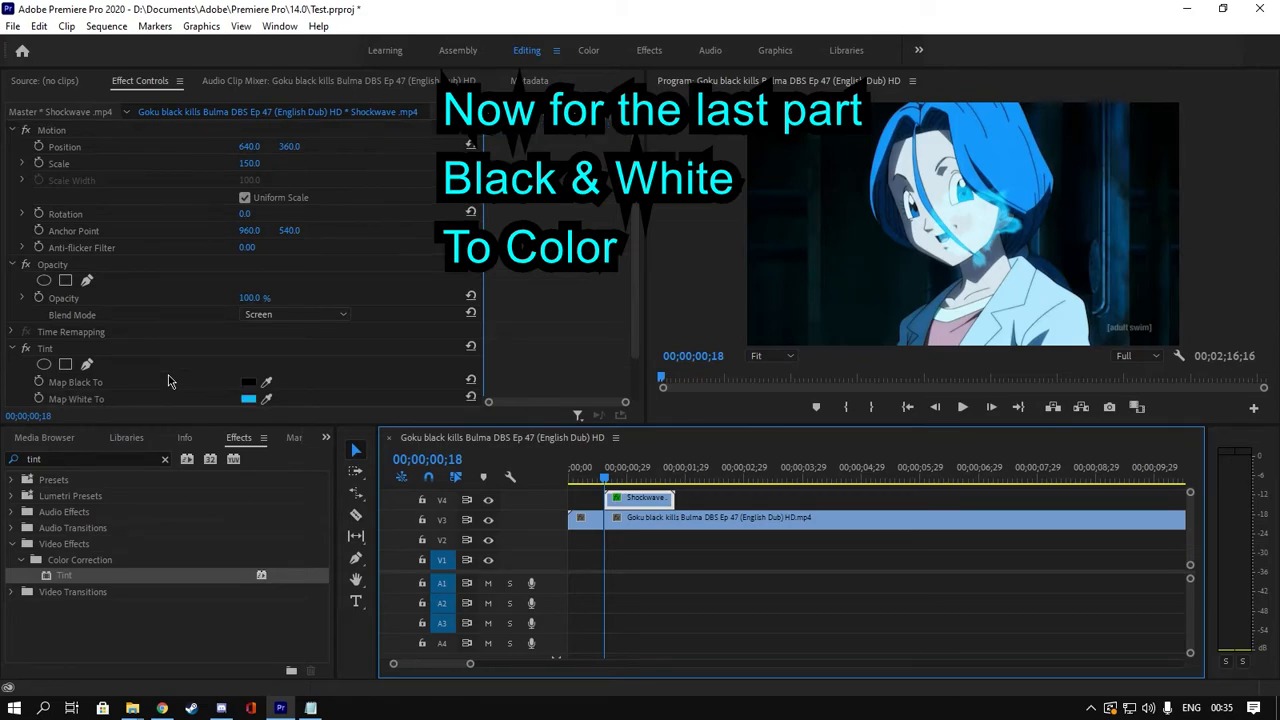
{"action": "left_click", "coordinate": [165, 461]}
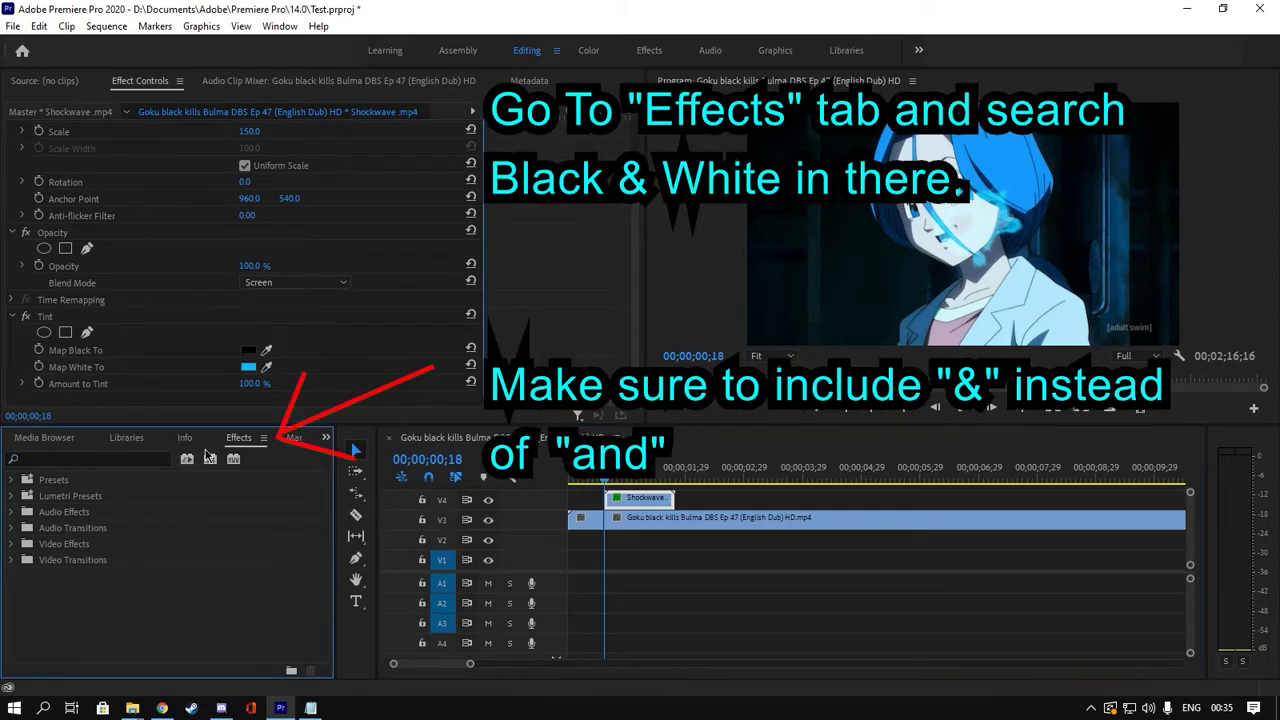
{"action": "left_click", "coordinate": [122, 466]}
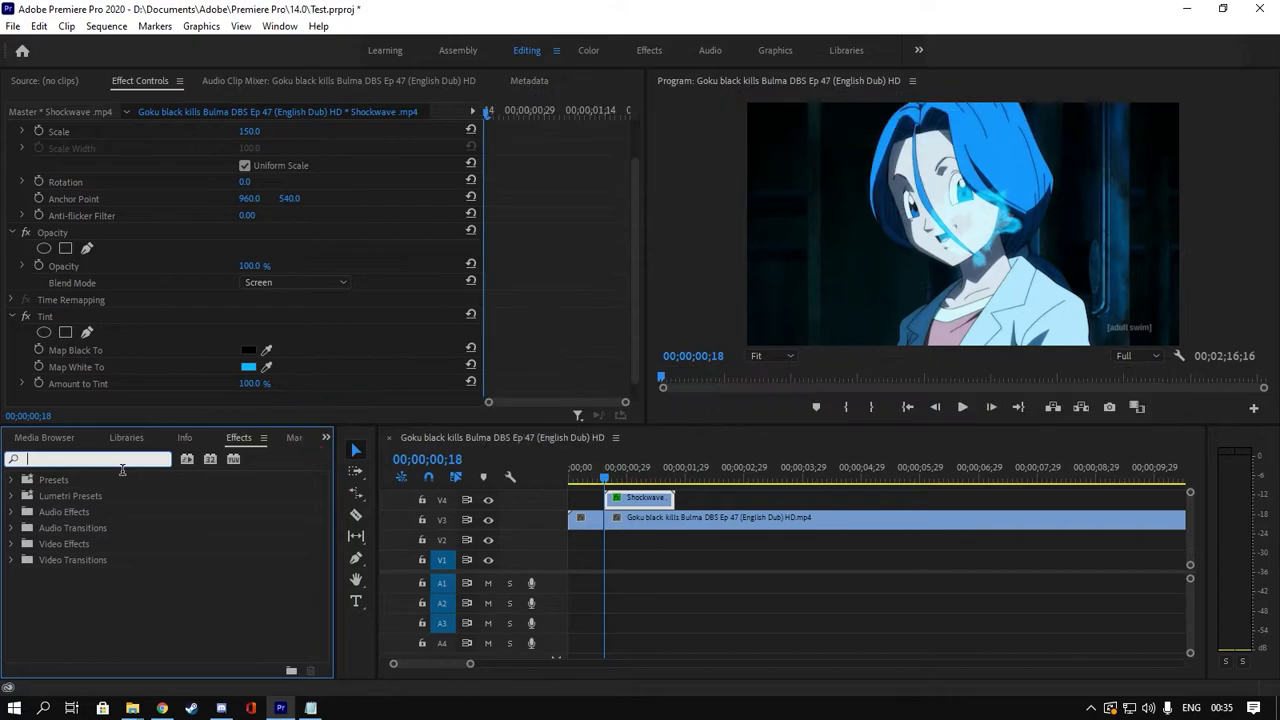
{"action": "type", "text": "Black &"}
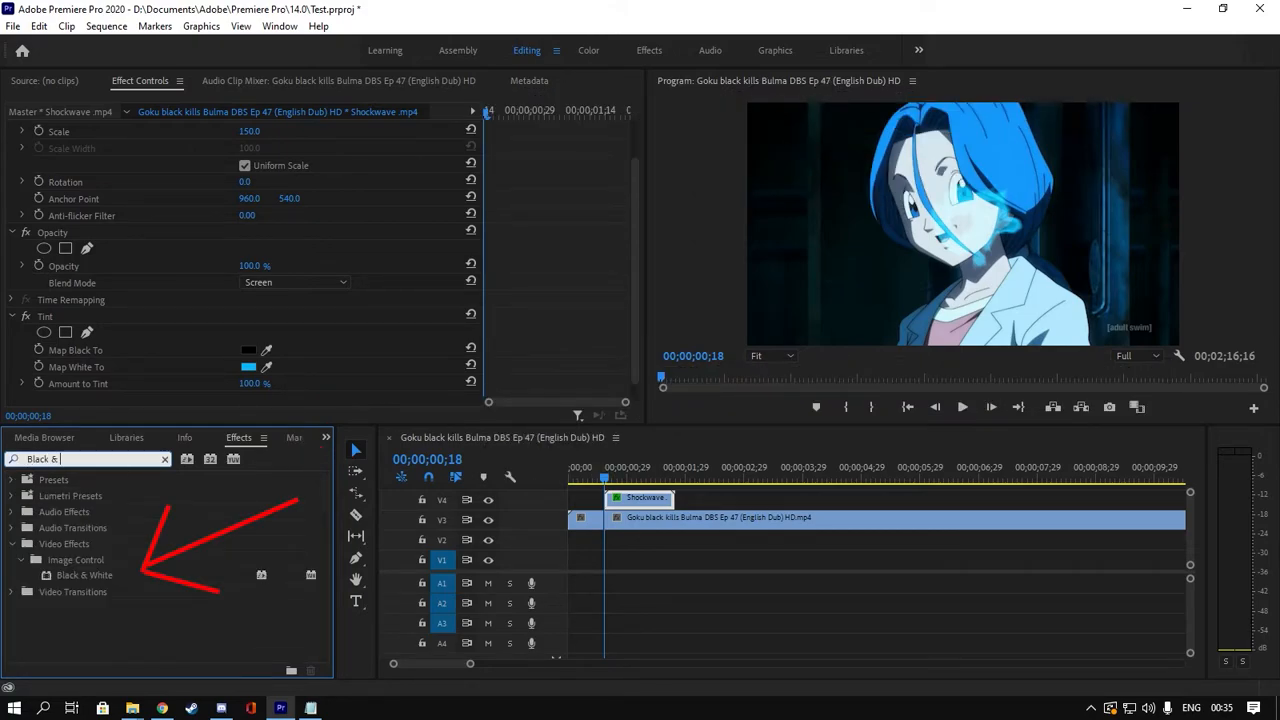
{"action": "type", "text": " White"}
{"action": "left_click", "coordinate": [128, 575]}
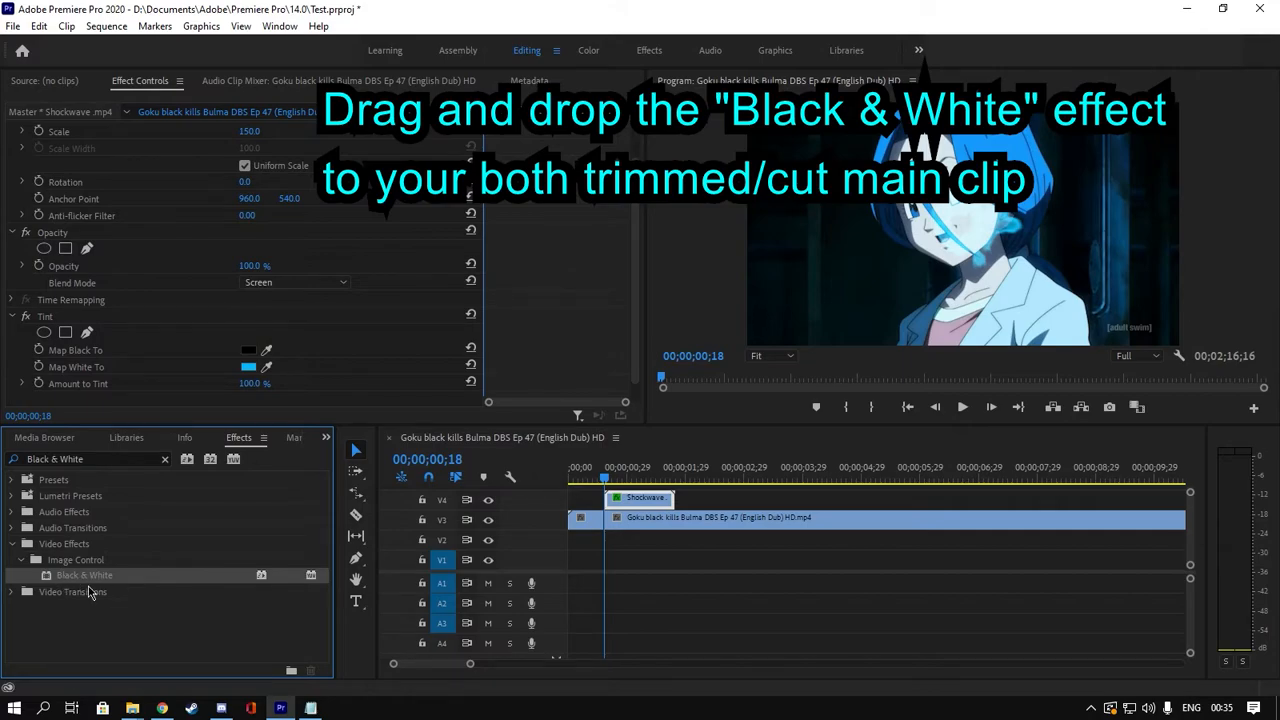
{"action": "left_click_drag", "start_coordinate": [95, 584], "coordinate": [600, 522]}
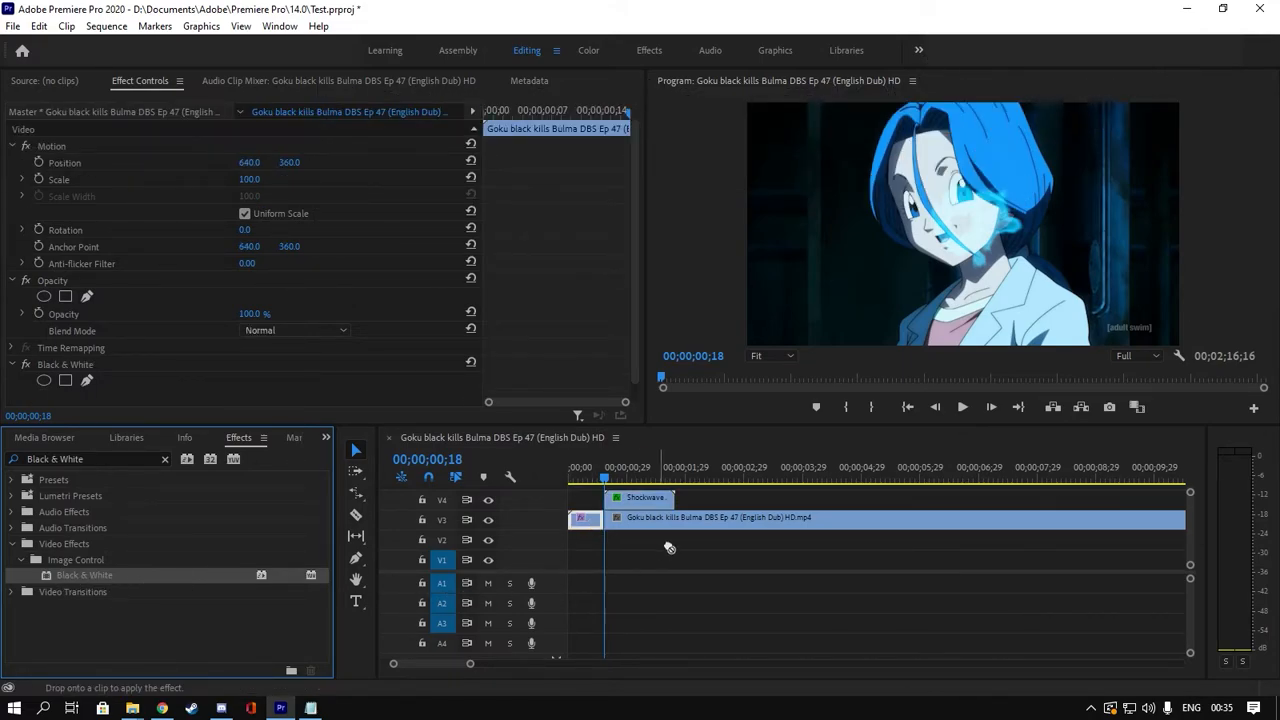
{"action": "left_click_drag", "start_coordinate": [676, 537], "coordinate": [676, 520]}
- Draw a closed free-form mask around the shockwave on the face for the second V3 clip's Black & White effect, at that clip's start
{"action": "left_click", "coordinate": [609, 477]}
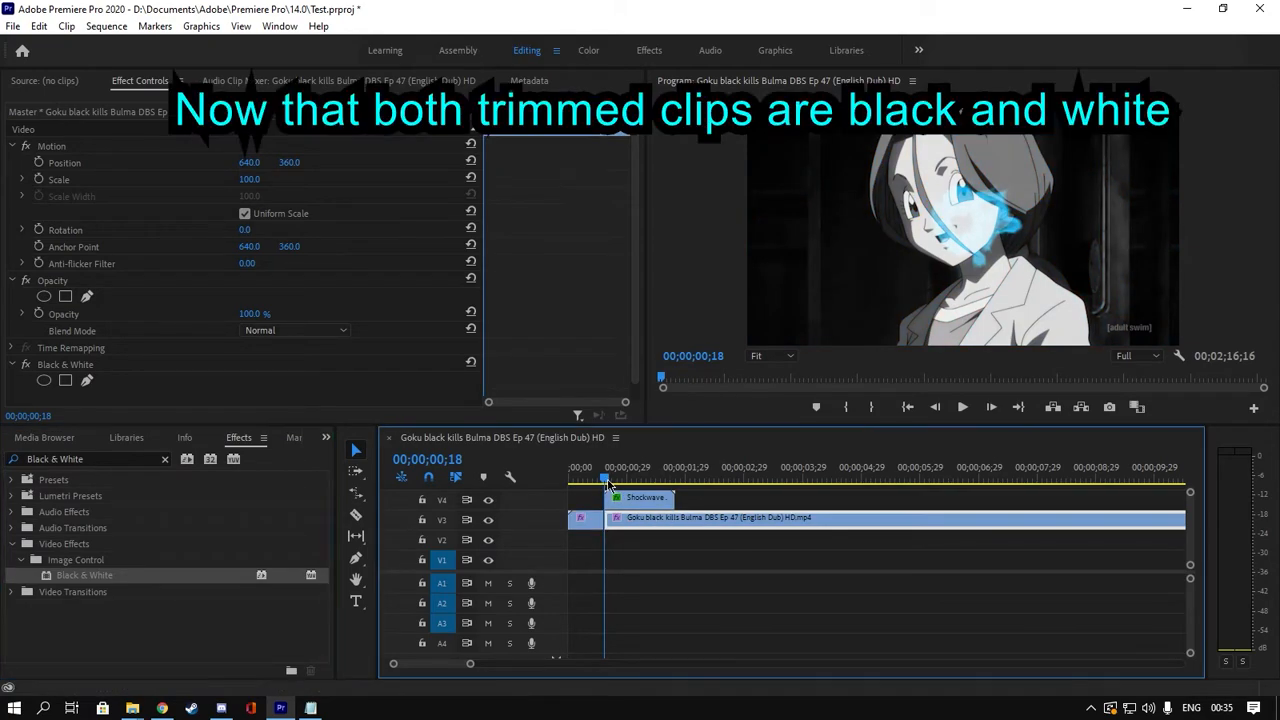
{"action": "mouse_move", "coordinate": [611, 480]}
{"action": "left_mouse_down"}
{"action": "mouse_move", "coordinate": [594, 480]}
{"action": "mouse_move", "coordinate": [624, 484]}
{"action": "mouse_move", "coordinate": [572, 489]}
{"action": "mouse_move", "coordinate": [610, 483]}
{"action": "left_mouse_up"}
{"action": "left_click", "coordinate": [581, 522]}
{"action": "left_click", "coordinate": [602, 483]}
{"action": "left_click", "coordinate": [619, 515]}
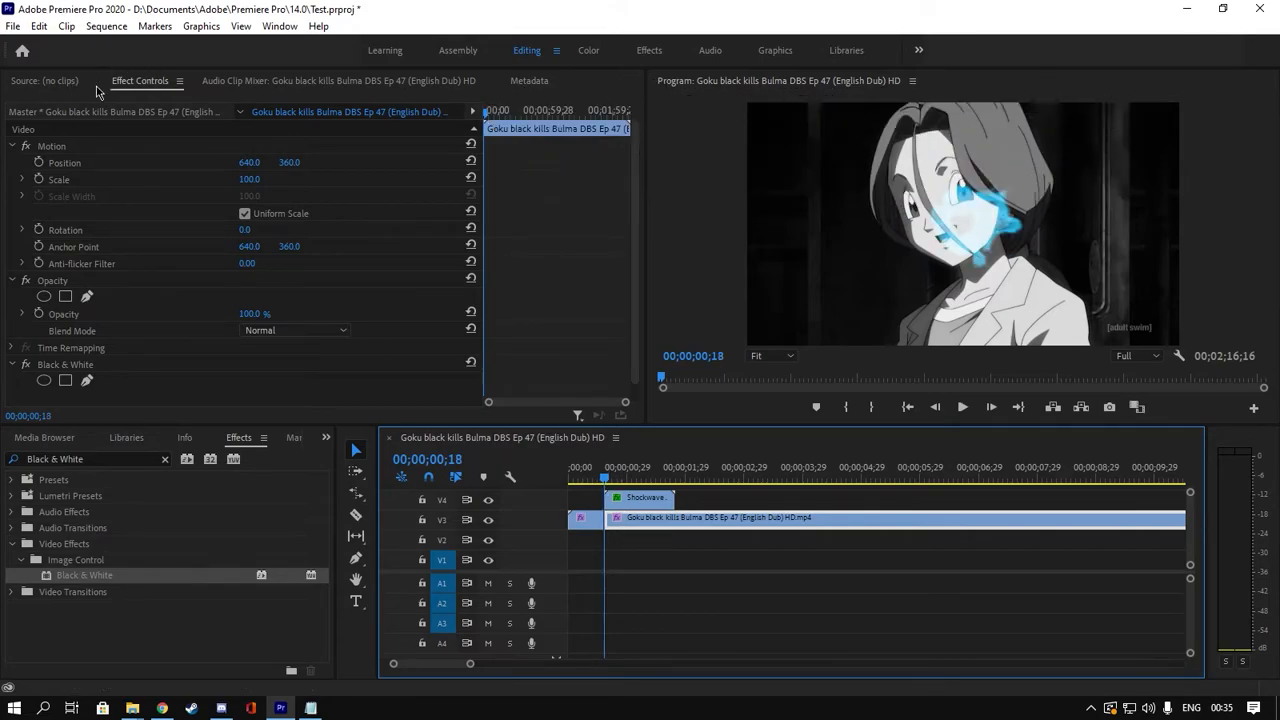
{"action": "left_click", "coordinate": [63, 82]}
{"action": "left_click", "coordinate": [137, 82]}
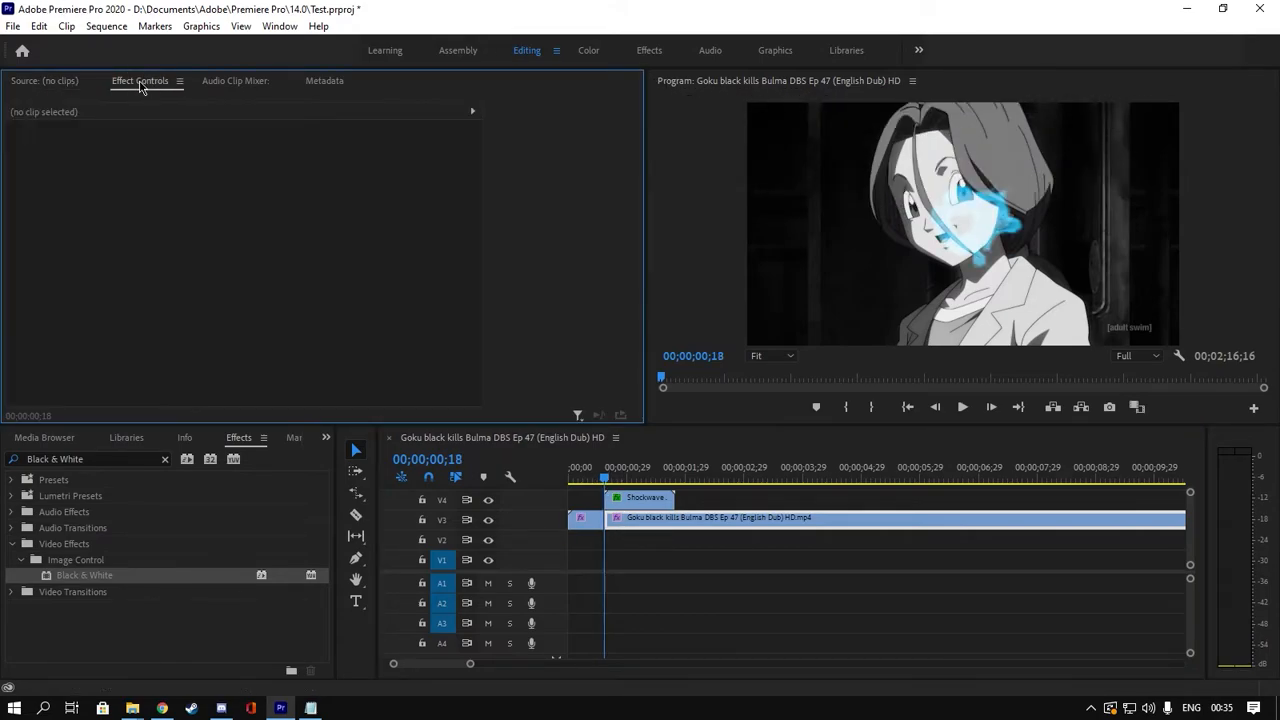
{"action": "left_click", "coordinate": [671, 517]}
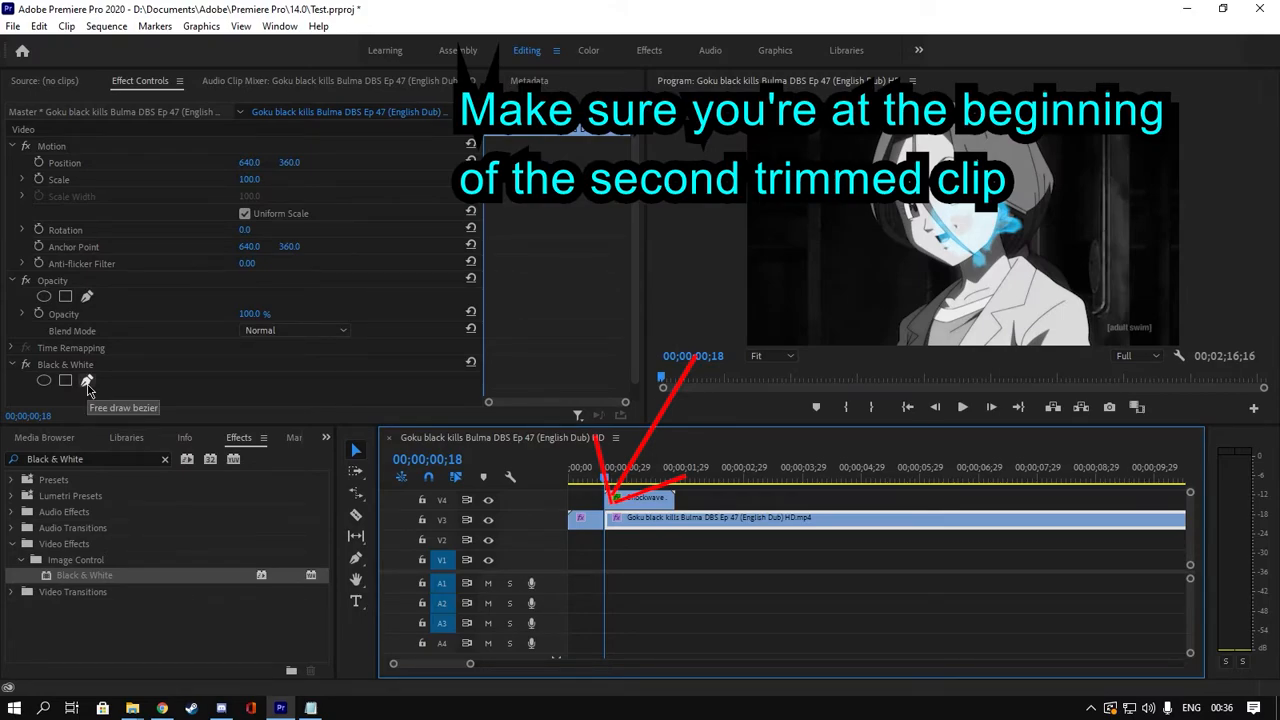
{"action": "left_click", "coordinate": [87, 381]}
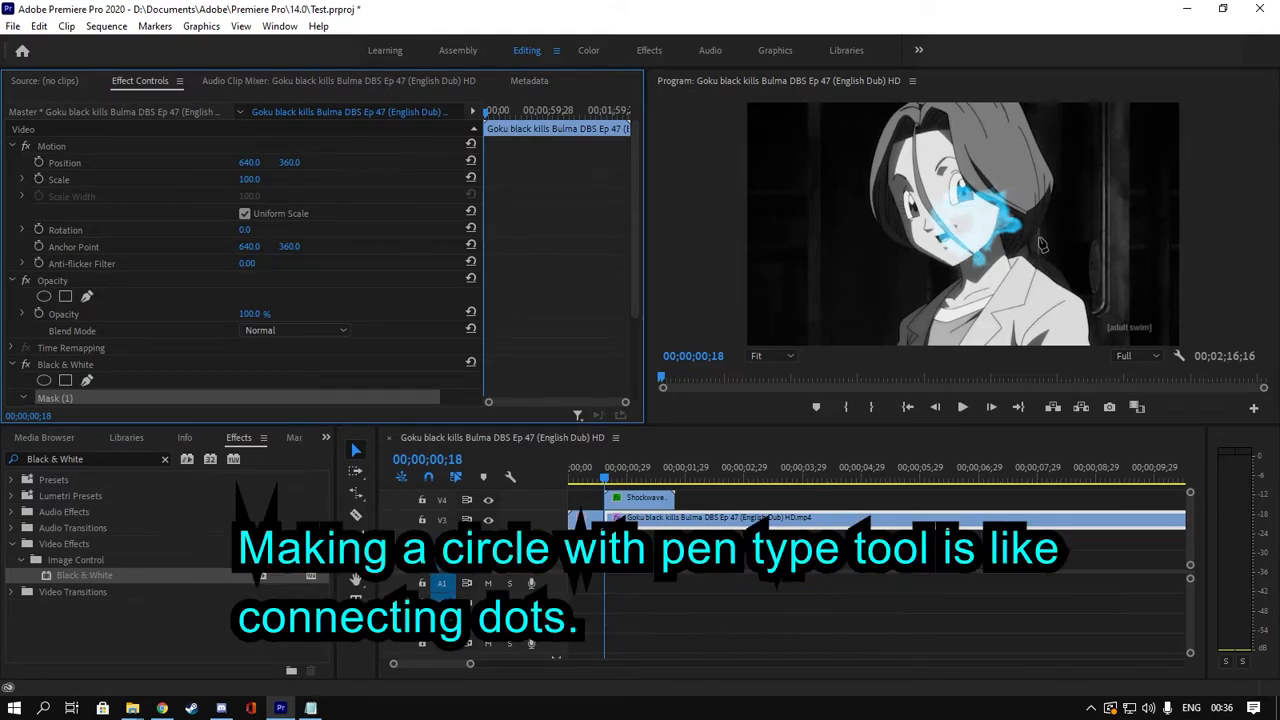
{"action": "left_click", "coordinate": [995, 210]}
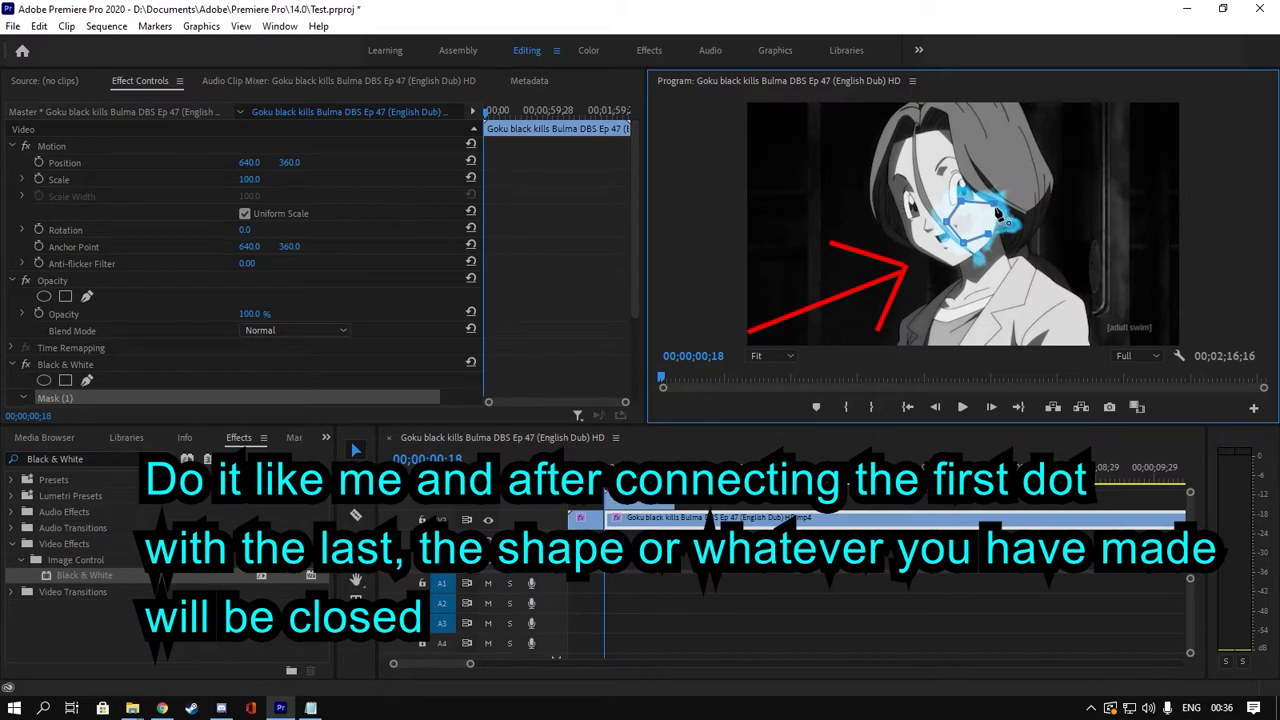
{"action": "left_click", "coordinate": [997, 213]}
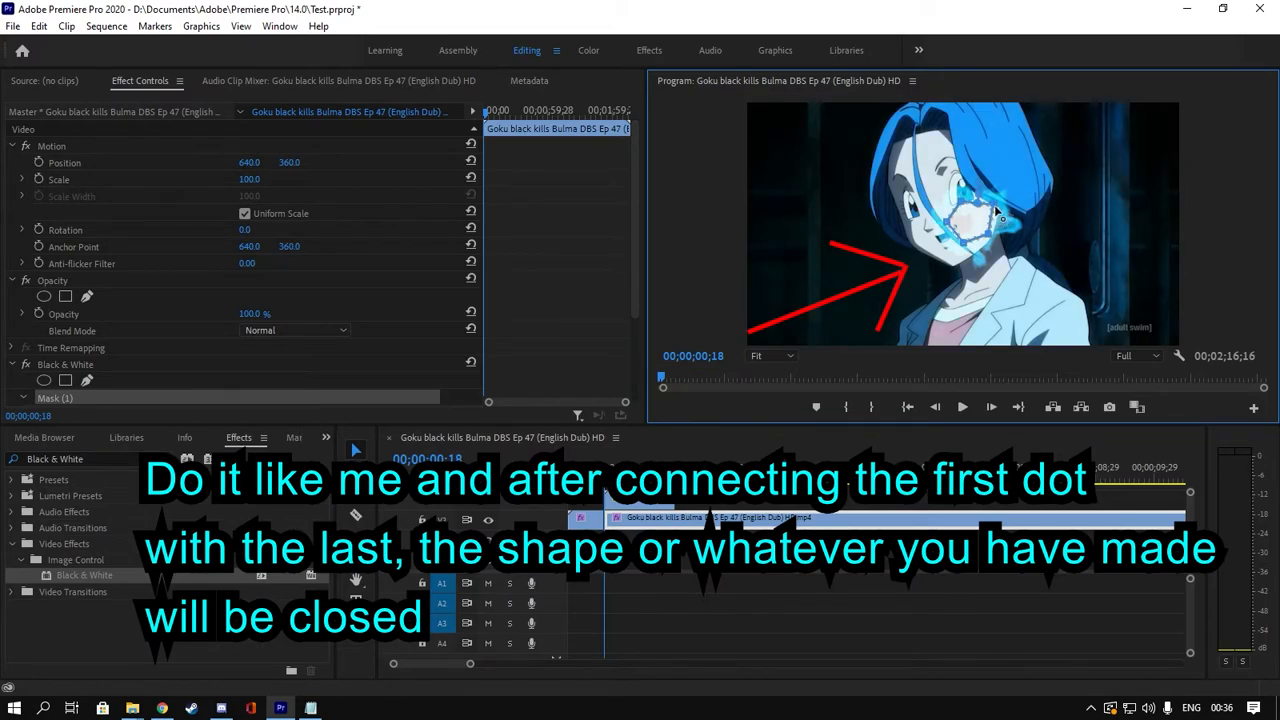
- Invert the Black & White mask on the second V3 clip and enable keyframing for its Mask Expansion at the clip's start
{"action": "scroll", "coordinate": [142, 283], "scroll_direction": "down", "scroll_amount": 2}
{"action": "scroll", "coordinate": [160, 285], "scroll_direction": "down", "scroll_amount": 1}
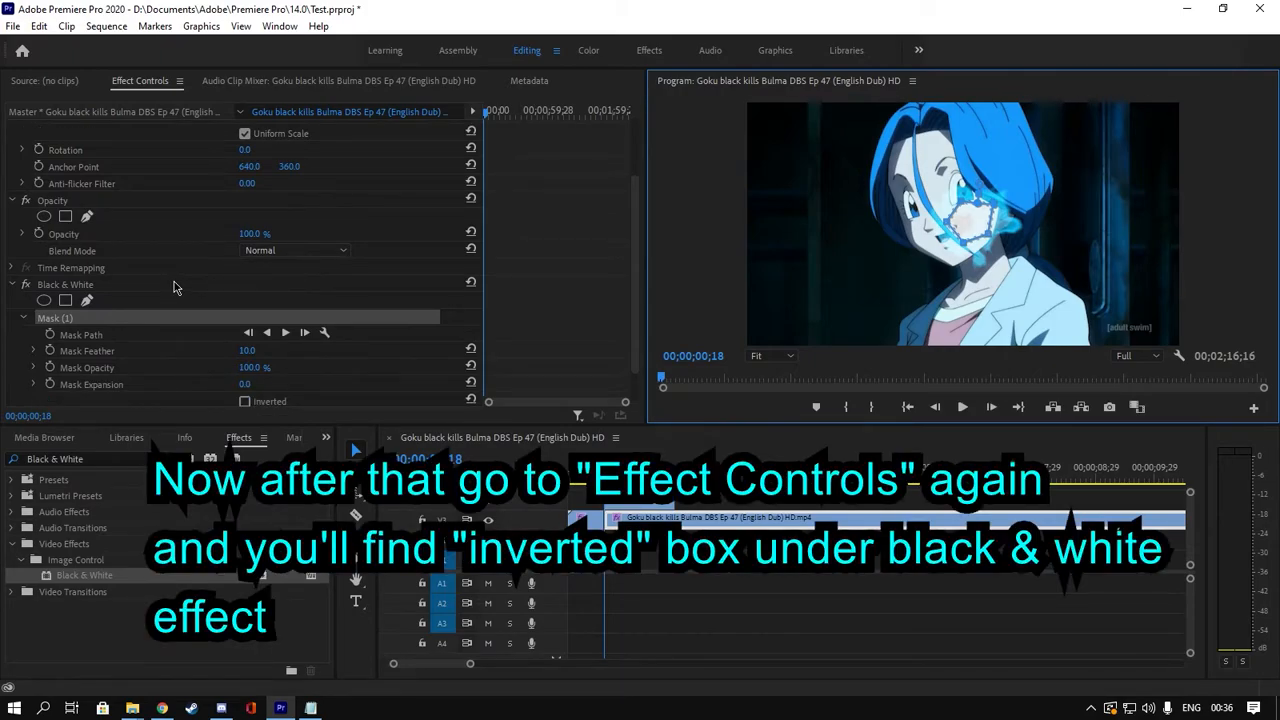
{"action": "scroll", "coordinate": [173, 287], "scroll_direction": "down", "scroll_amount": 1}
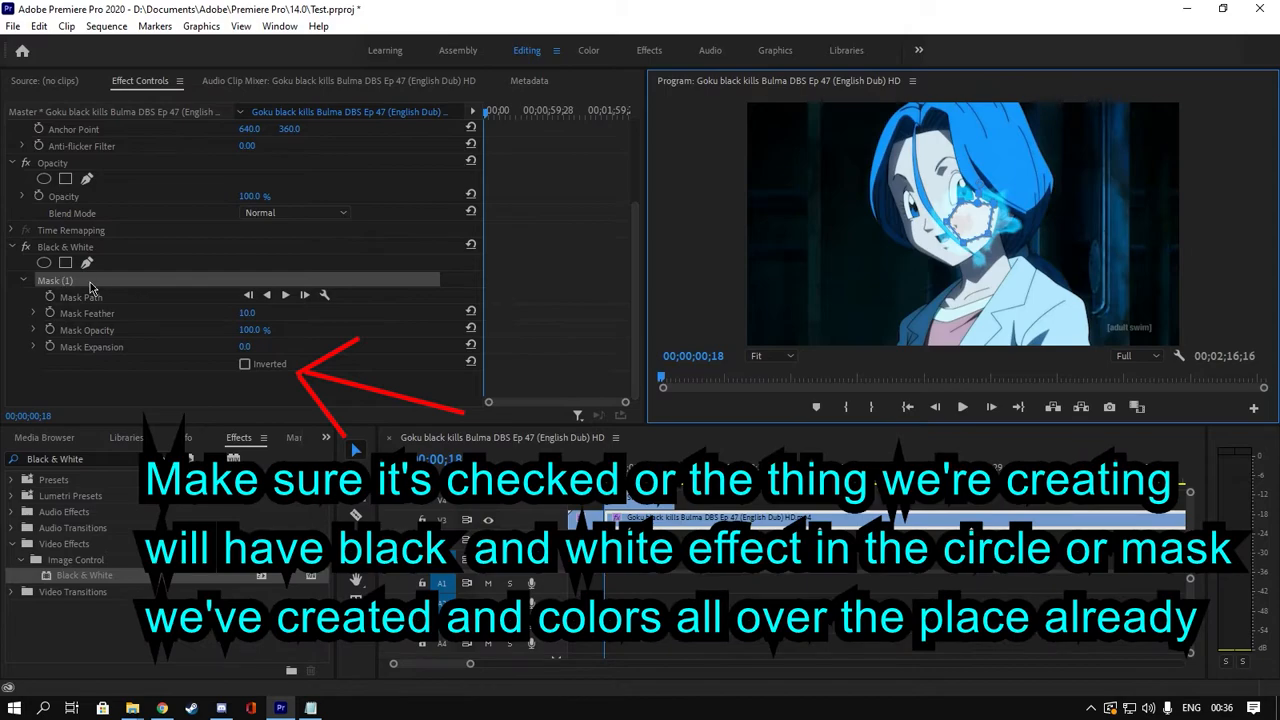
{"action": "left_click", "coordinate": [245, 365]}
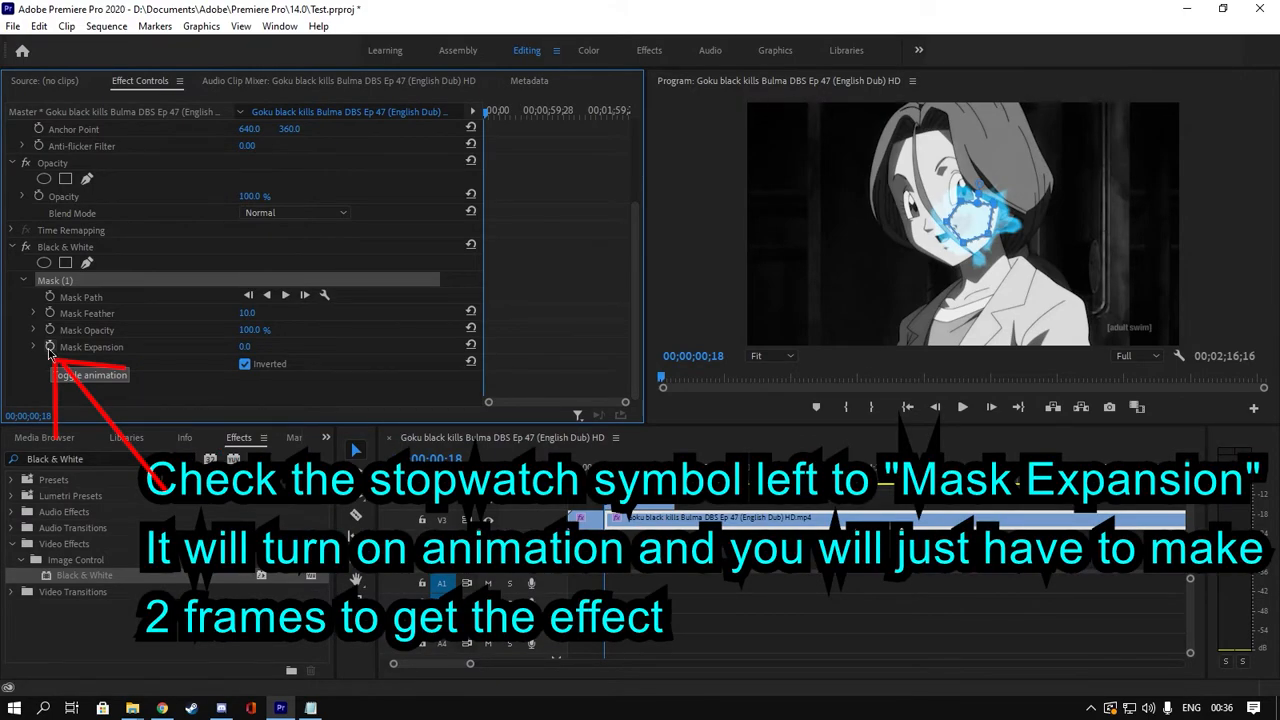
{"action": "left_click", "coordinate": [49, 348]}
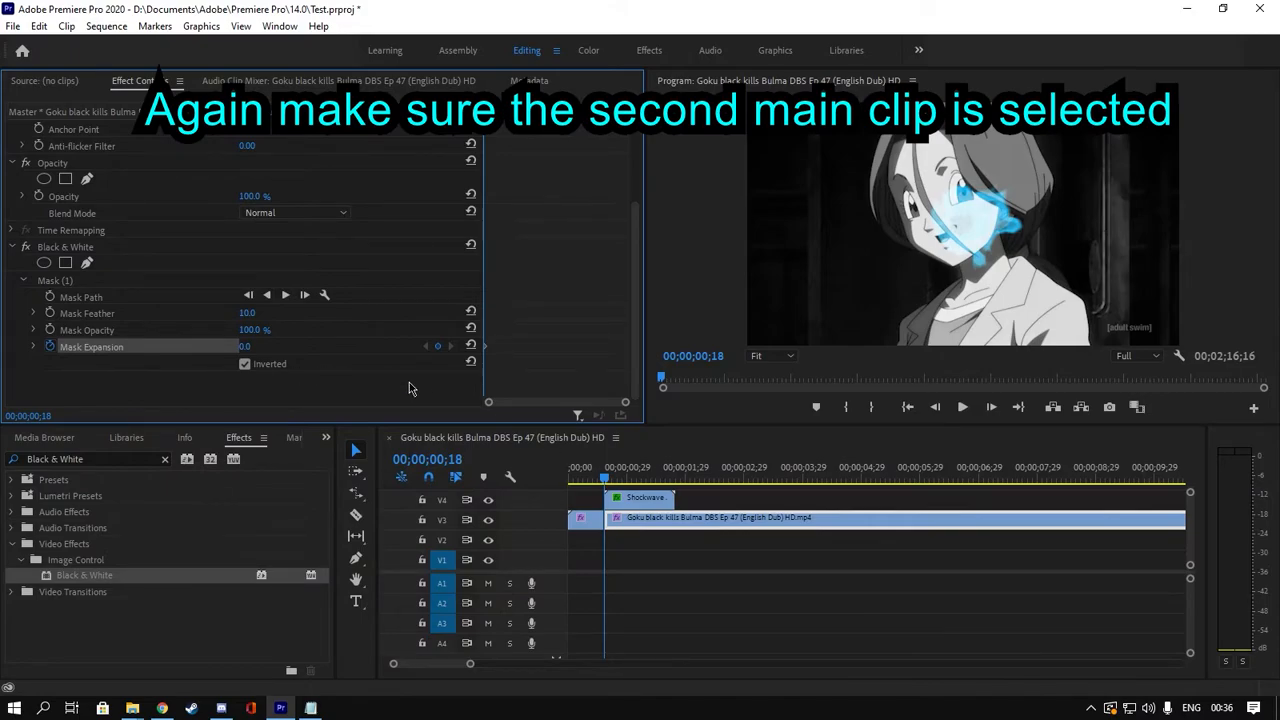
- Advance to 00;00;00;26, where the shockwave surrounds the face, and raise the Black & White mask's Mask Expansion to 699
{"action": "left_click", "coordinate": [605, 483]}
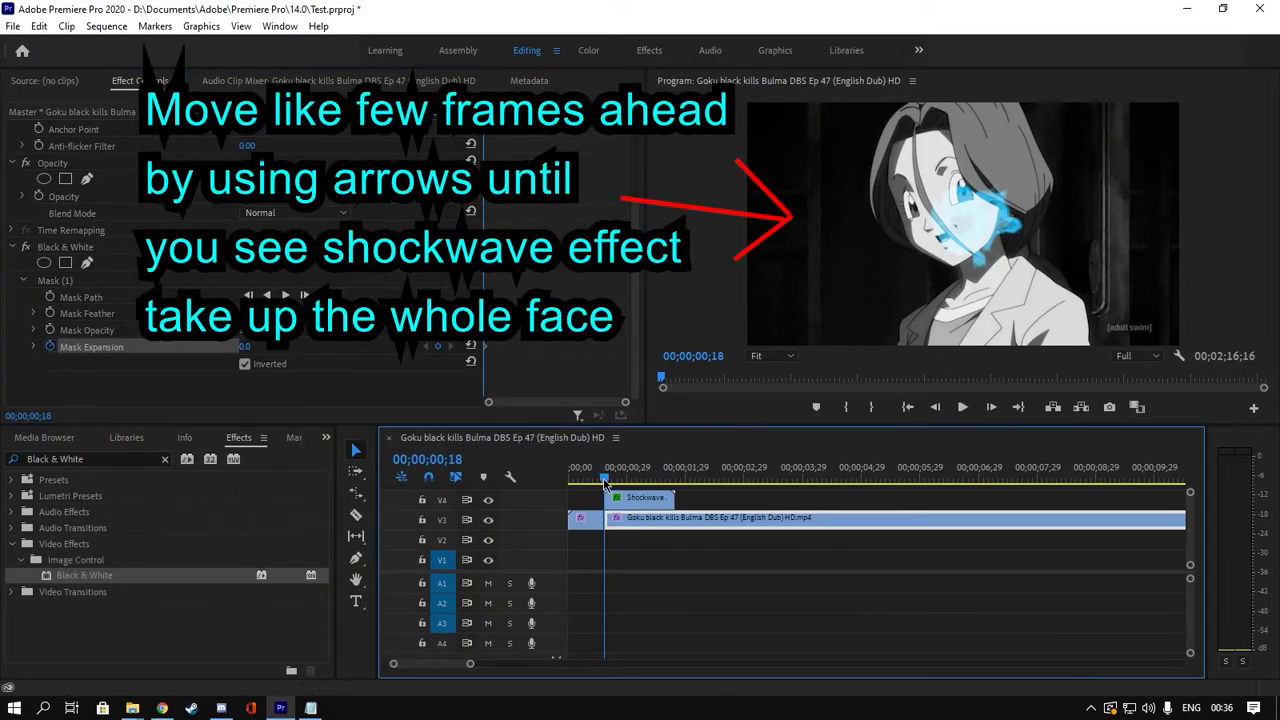
{"action": "key", "text": "Right"}
{"action": "key", "text": "Right"}
{"action": "key", "text": "Right"}
{"action": "key", "text": "Right"}
{"action": "key", "text": "Right"}
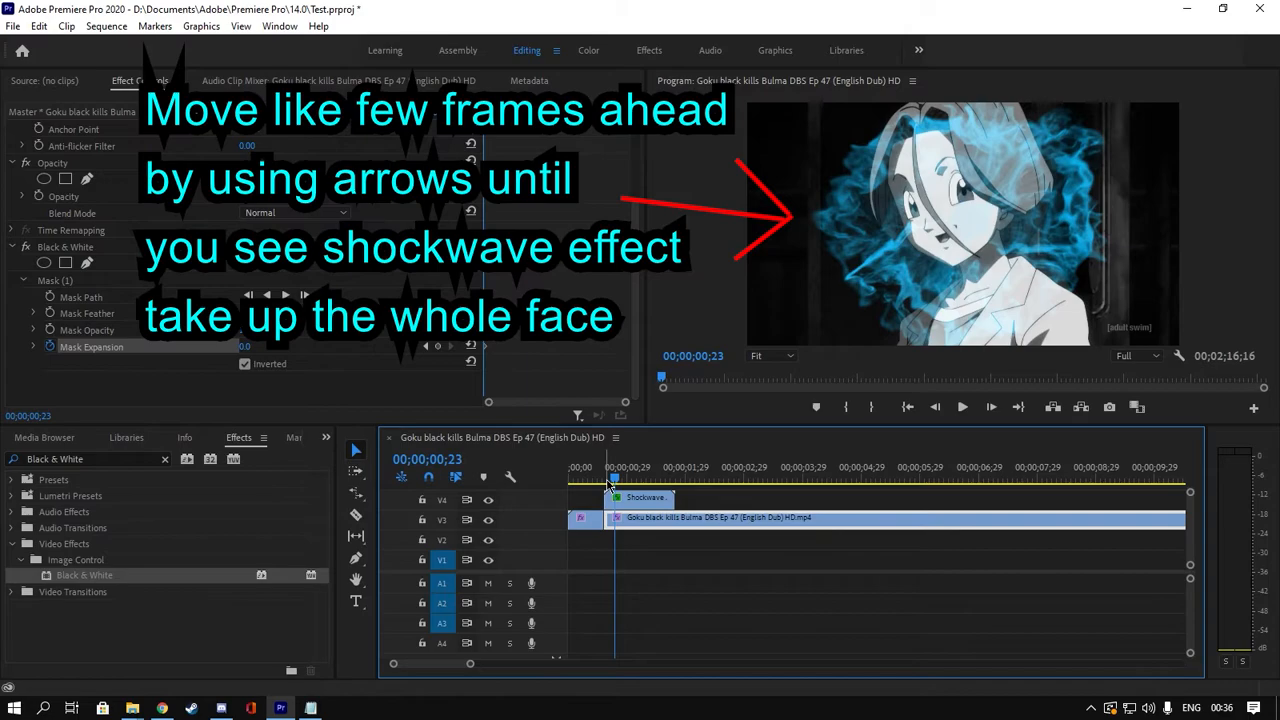
{"action": "key", "text": "Right"}
{"action": "key", "text": "Right"}
{"action": "key", "text": "Right"}
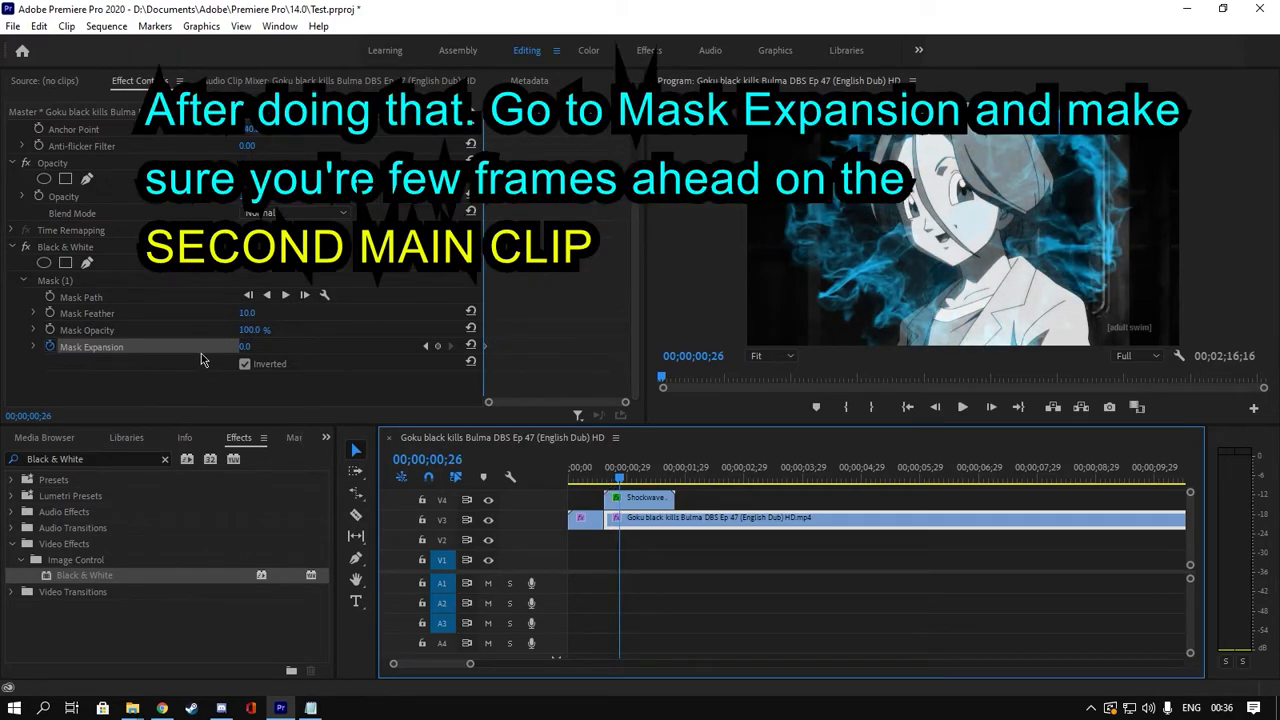
{"action": "left_click", "coordinate": [257, 352]}
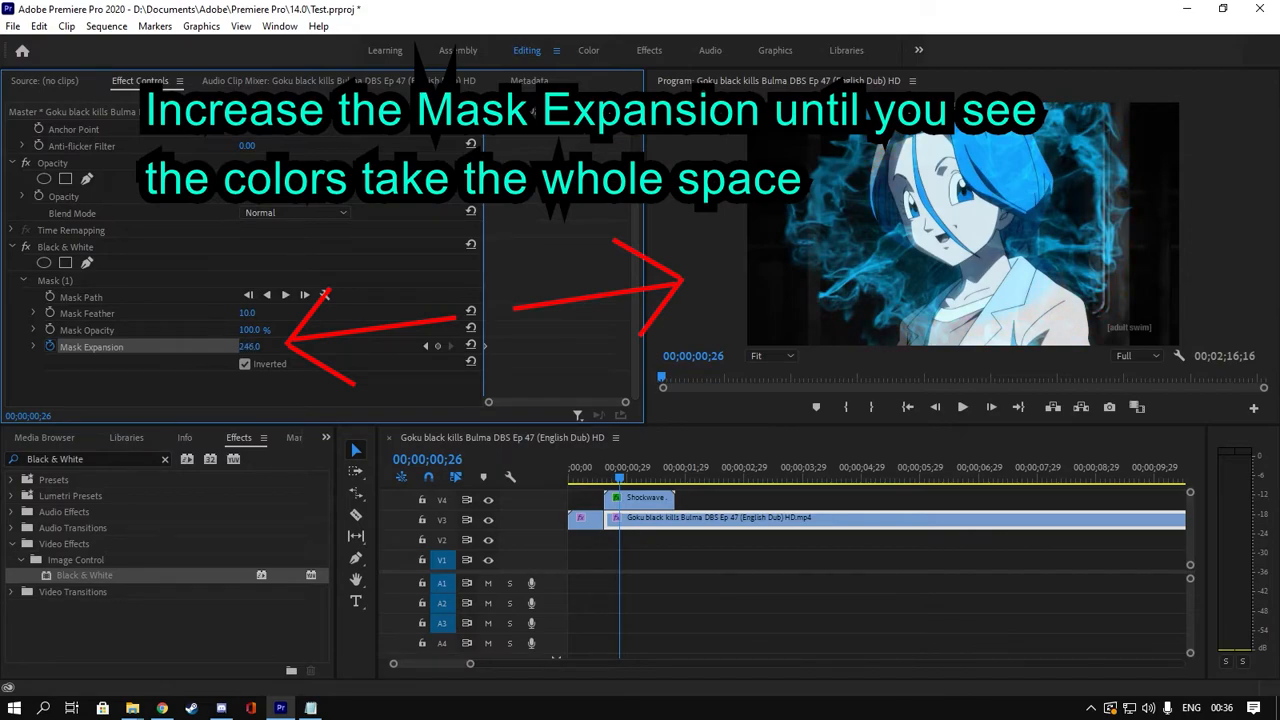
{"action": "left_click_drag", "start_coordinate": [257, 346], "coordinate": [400, 346]}
- Play back the edit from the second clip's start and from the sequence's beginning to check the colour reveal
{"action": "left_click_drag", "start_coordinate": [616, 481], "coordinate": [645, 462]}
{"action": "key", "text": "space"}
{"action": "left_click_drag", "start_coordinate": [634, 478], "coordinate": [604, 478]}
{"action": "key", "text": "space"}
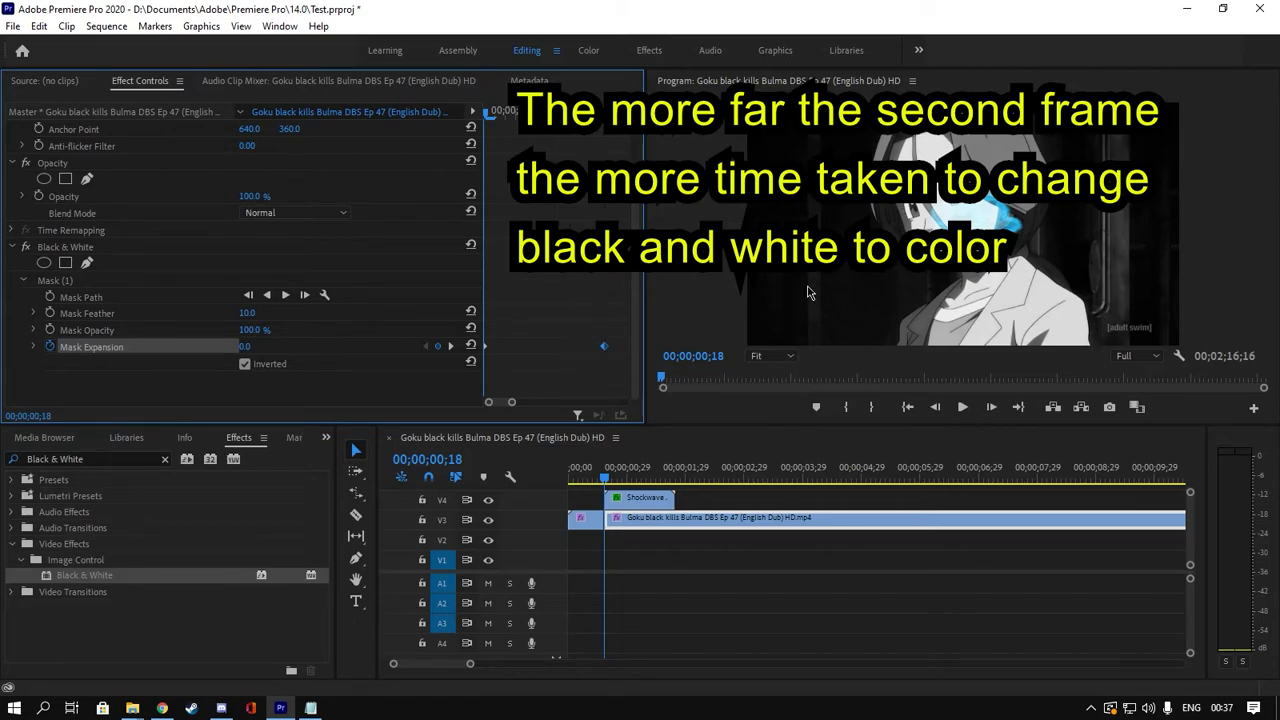
{"action": "key", "text": "space"}
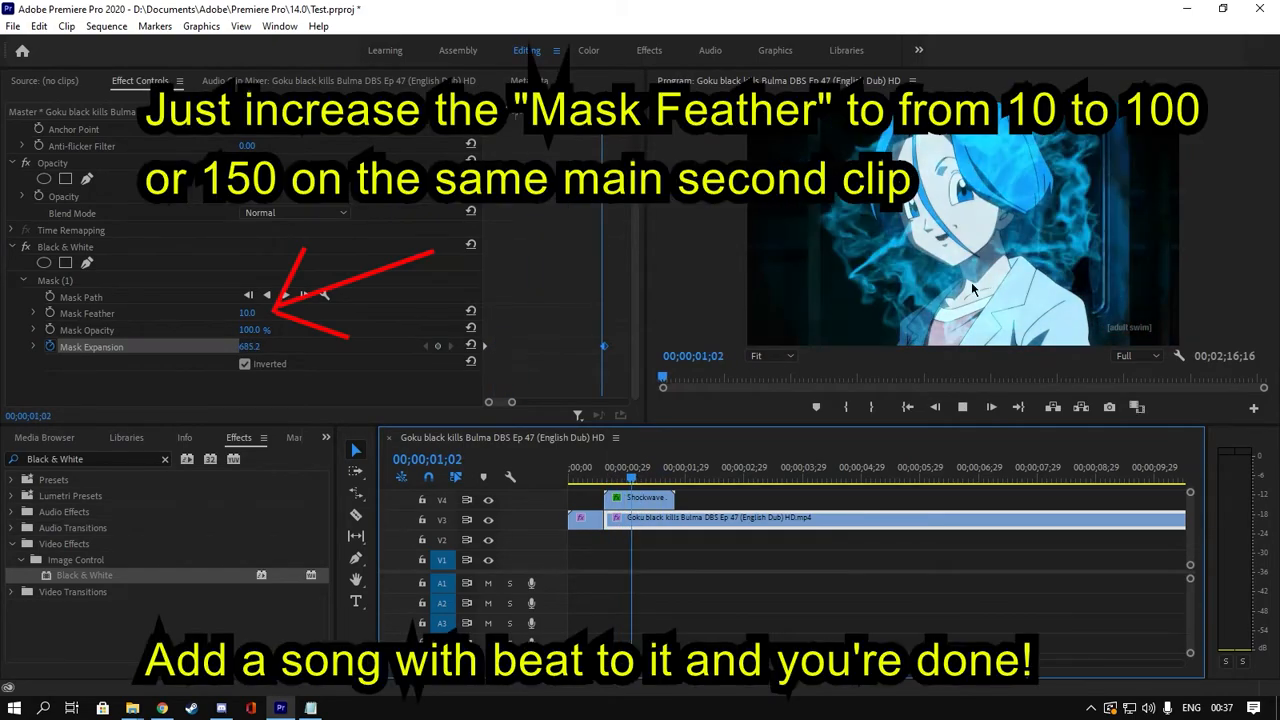
{"action": "left_click", "coordinate": [961, 405]}
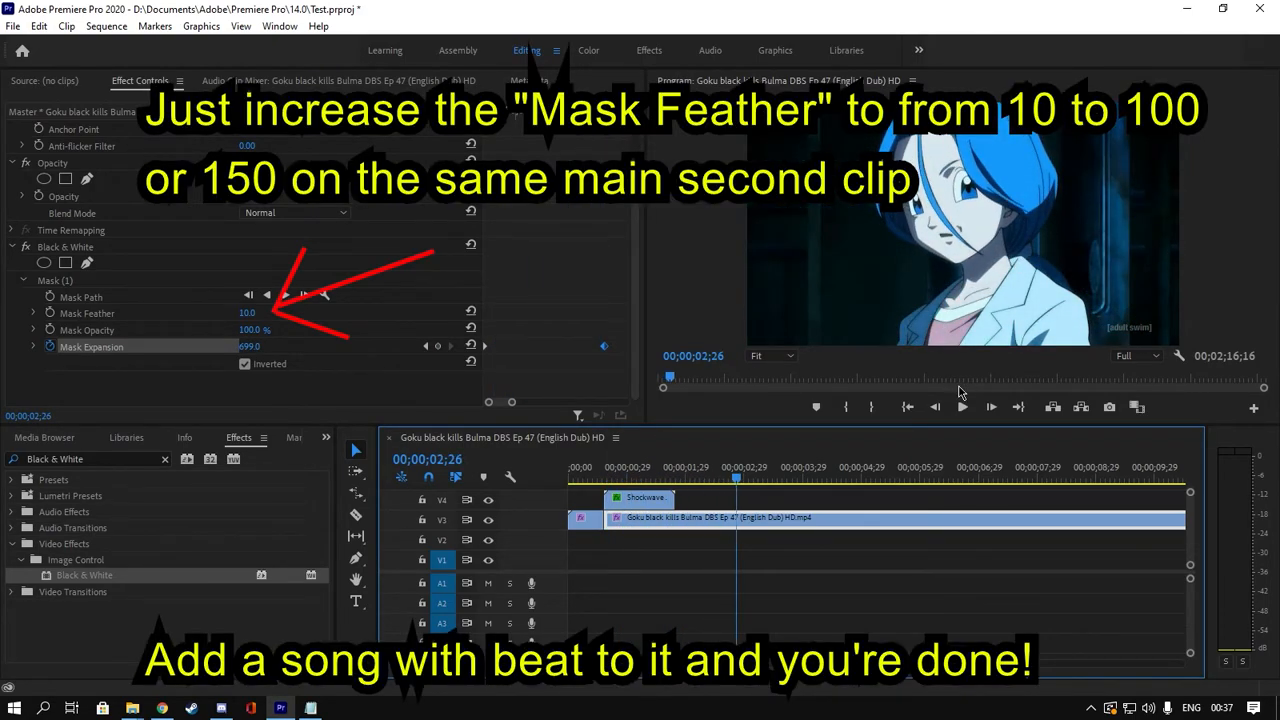
{"action": "left_click_drag", "start_coordinate": [705, 476], "coordinate": [567, 492]}
{"action": "key", "text": "space"}
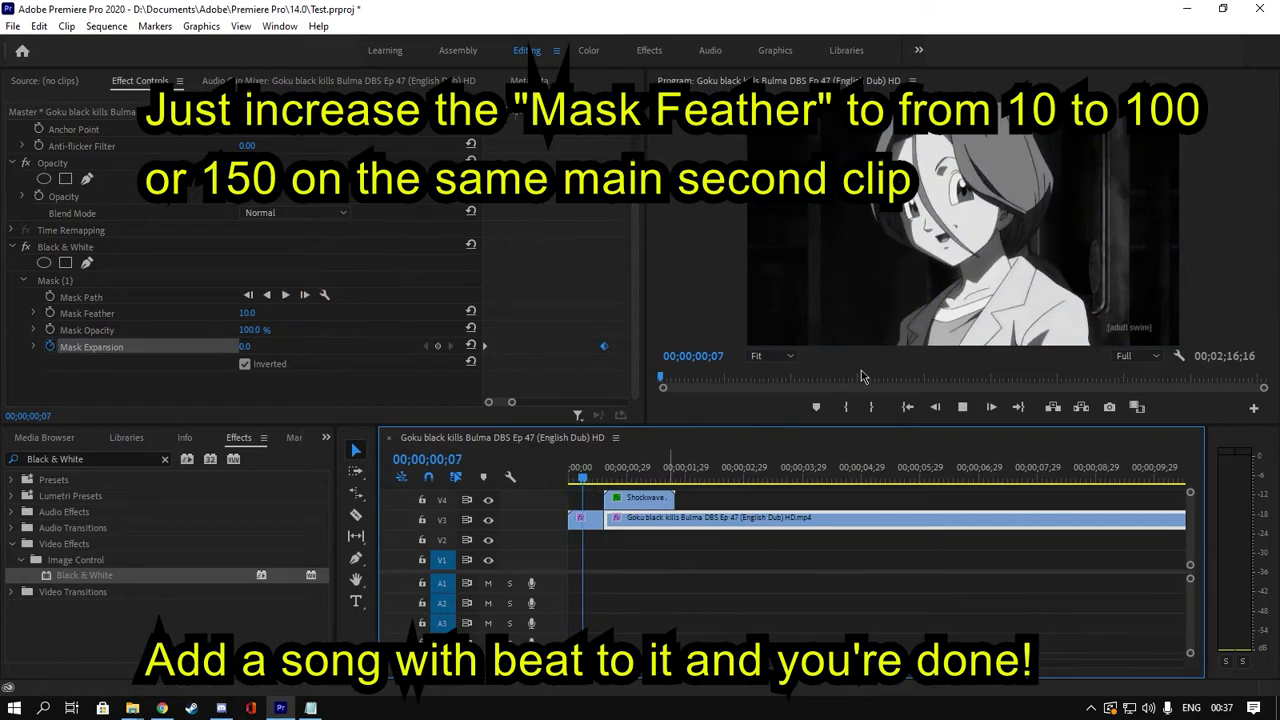